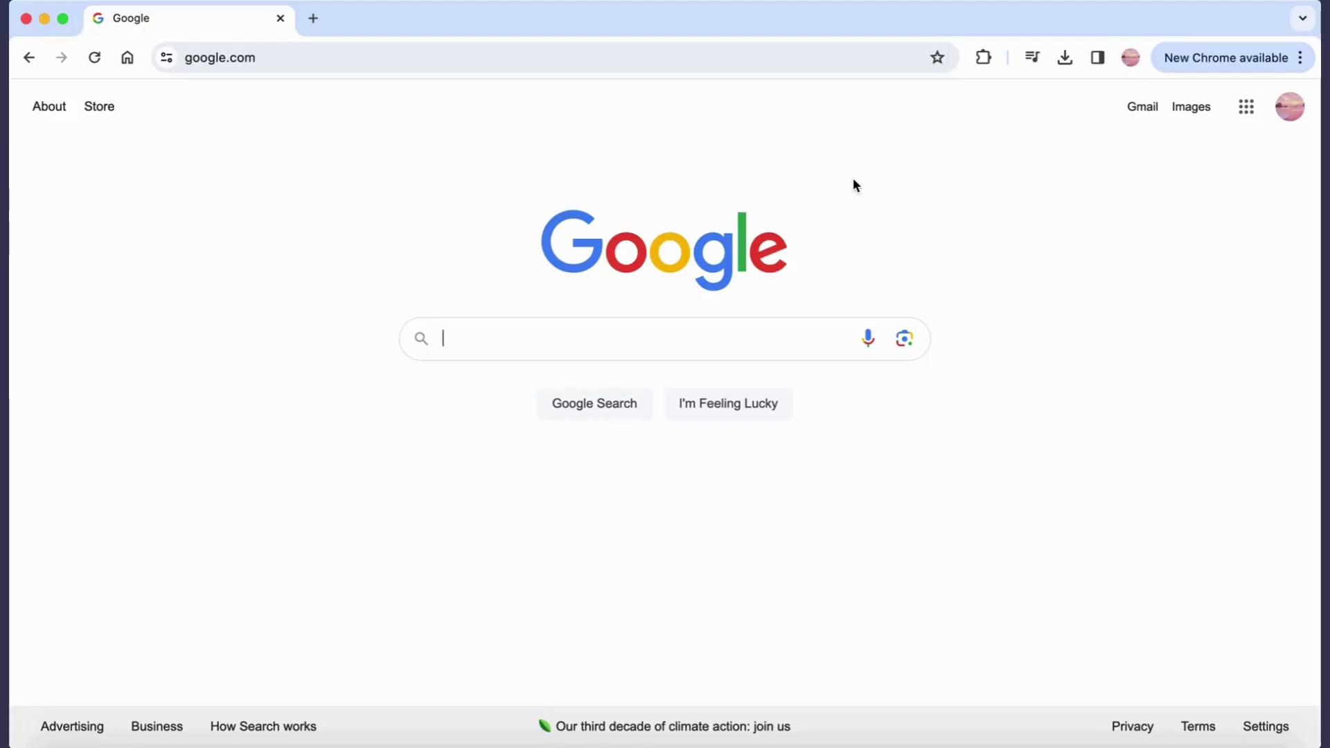
click(276, 60)
text(https://www.tinkercad.com/)
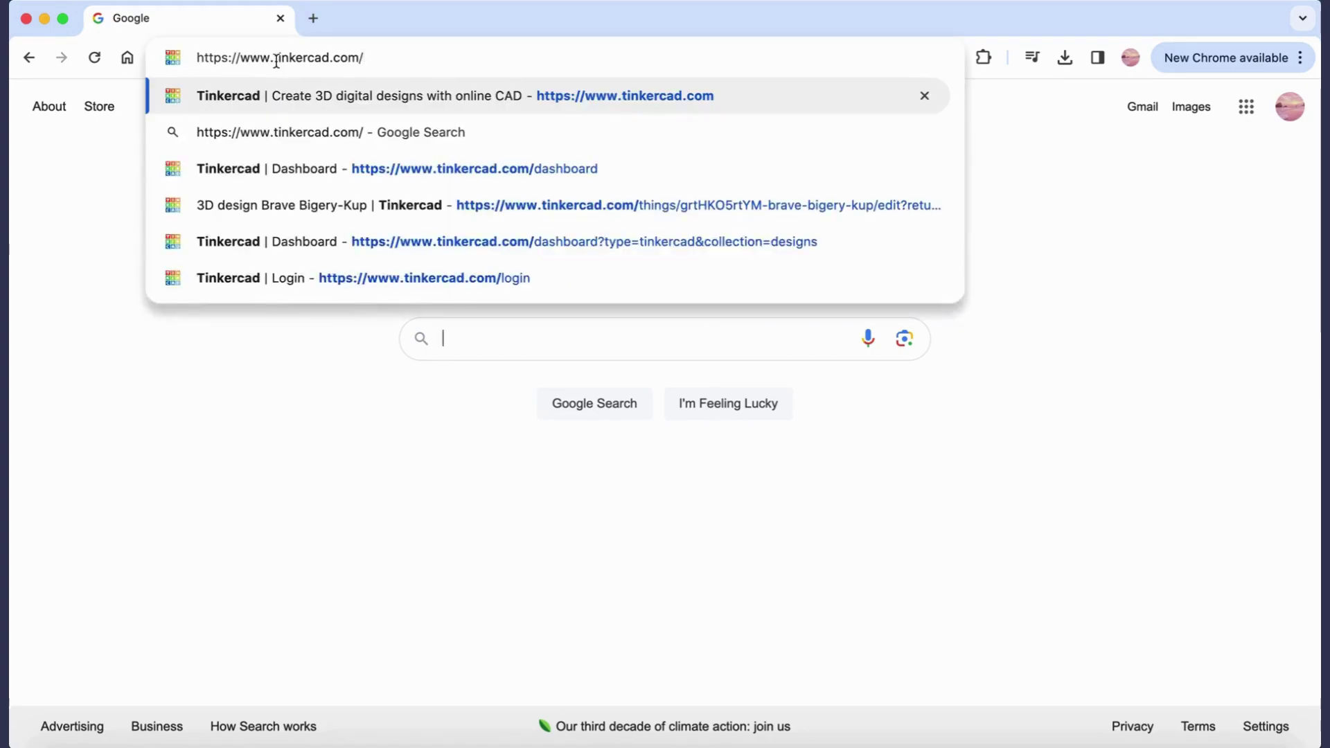
key(Return)
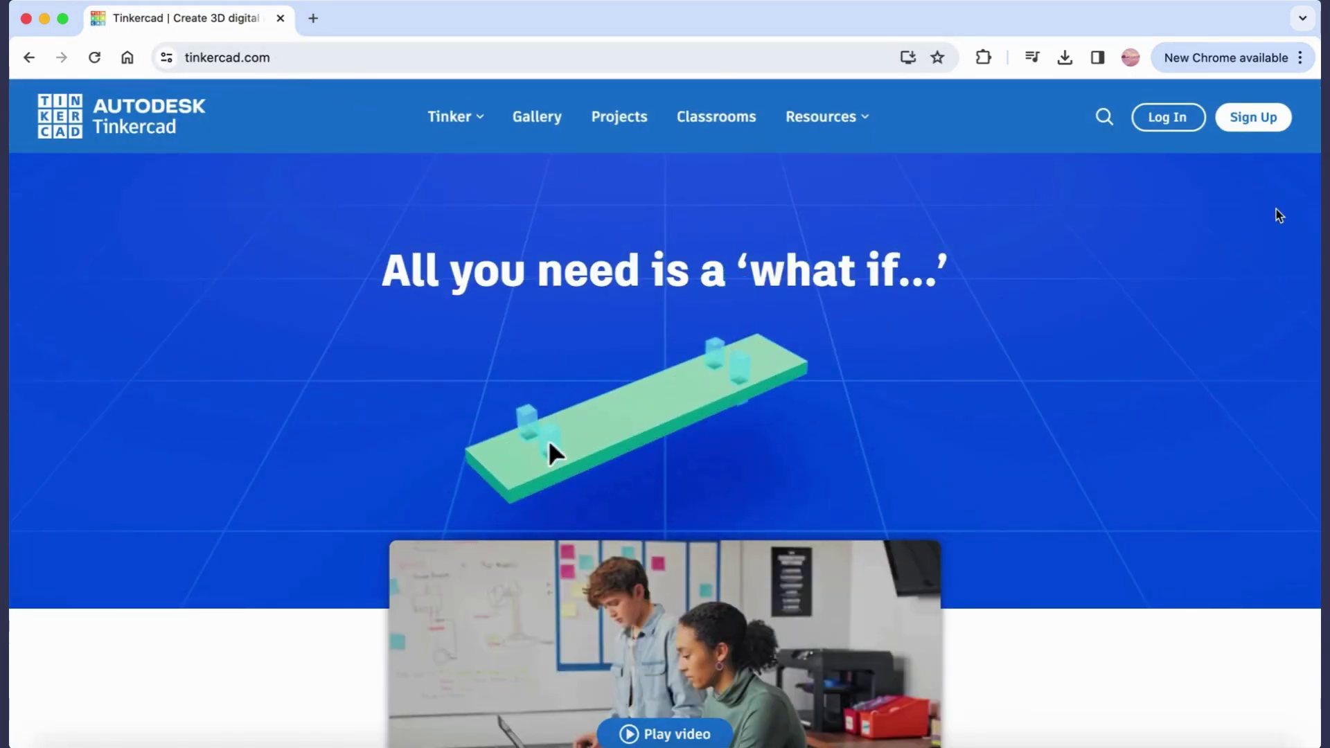
Log in to Tinkercad and open the Create menu on the dashboard.
click(1182, 123)
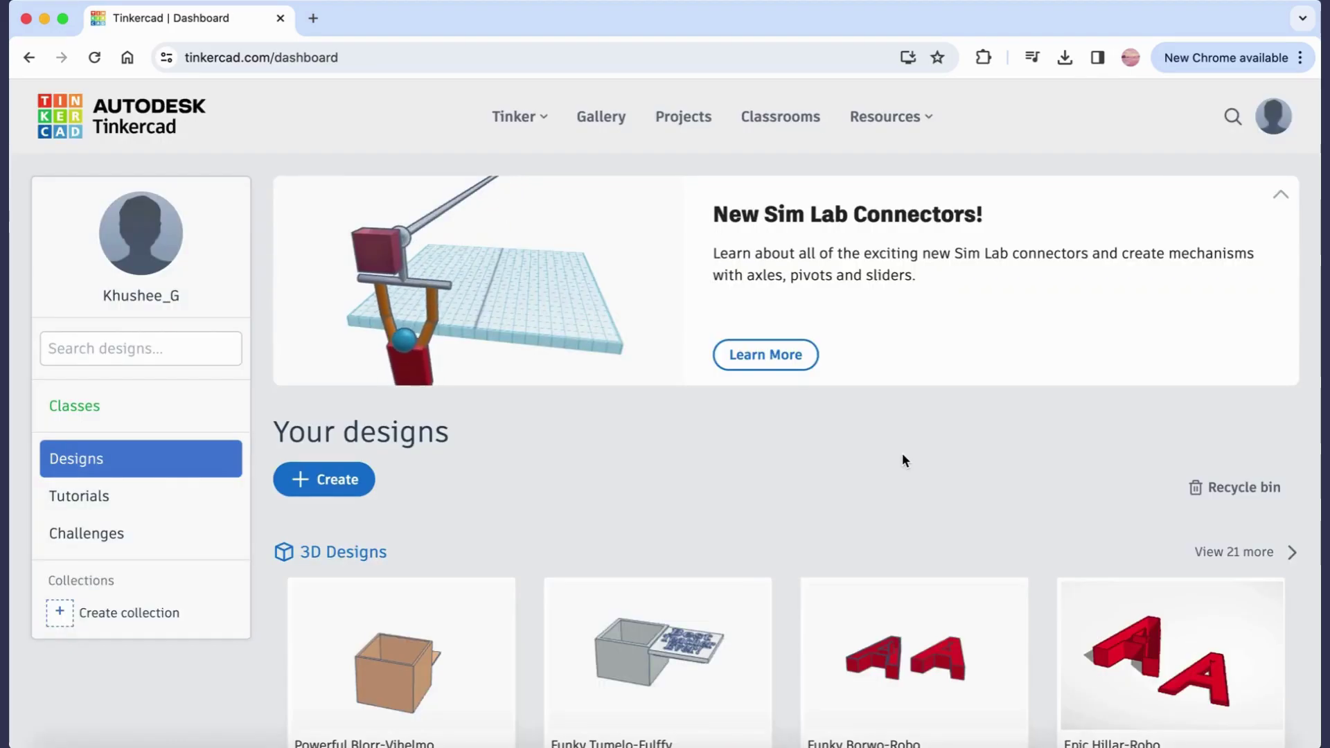
click(334, 486)
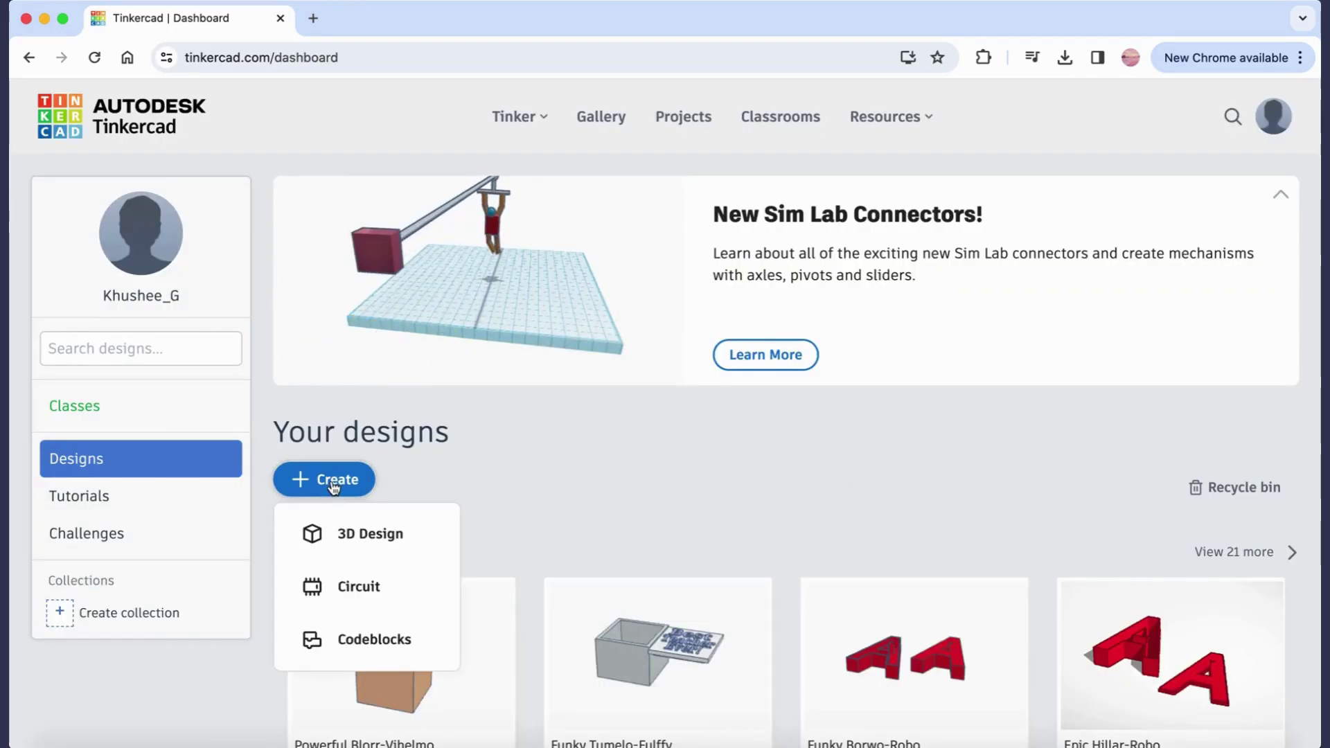
Create a new 3D design and make its 8.00 × 8.00 inch workplane the default.
click(356, 535)
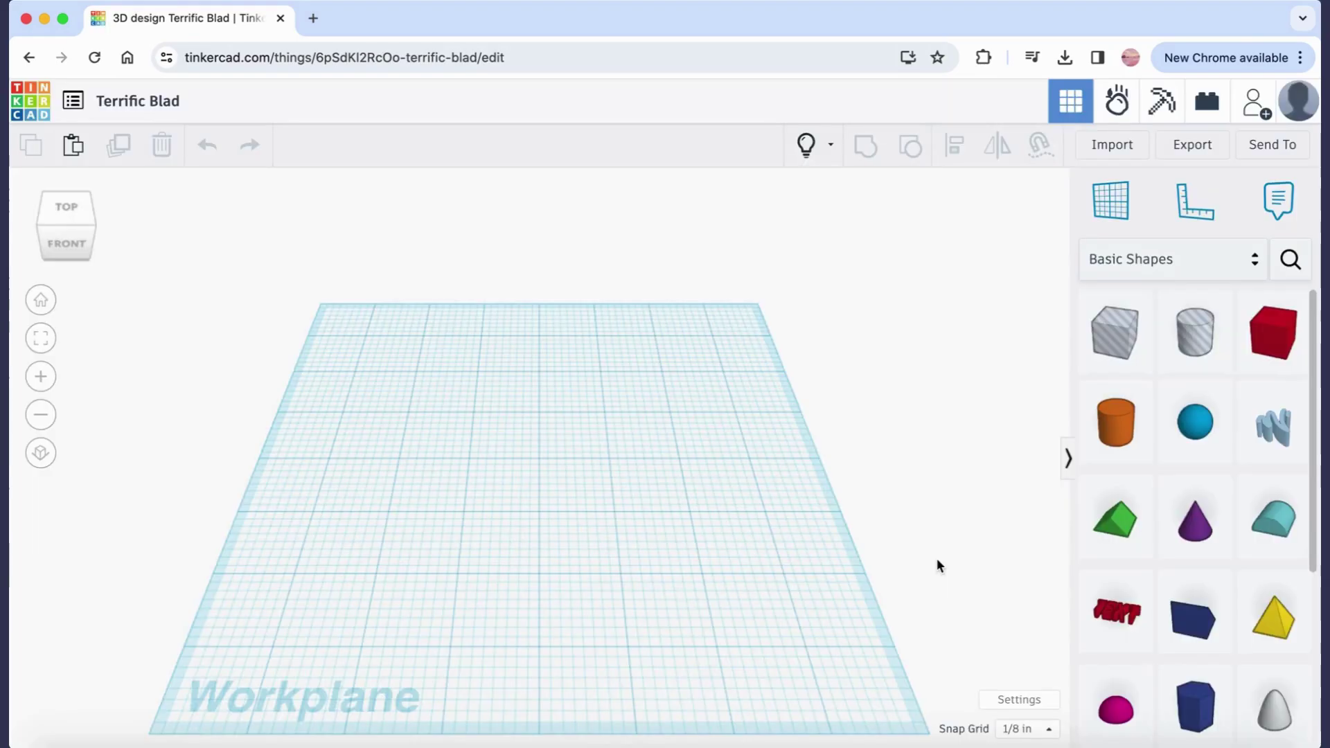
click(1031, 701)
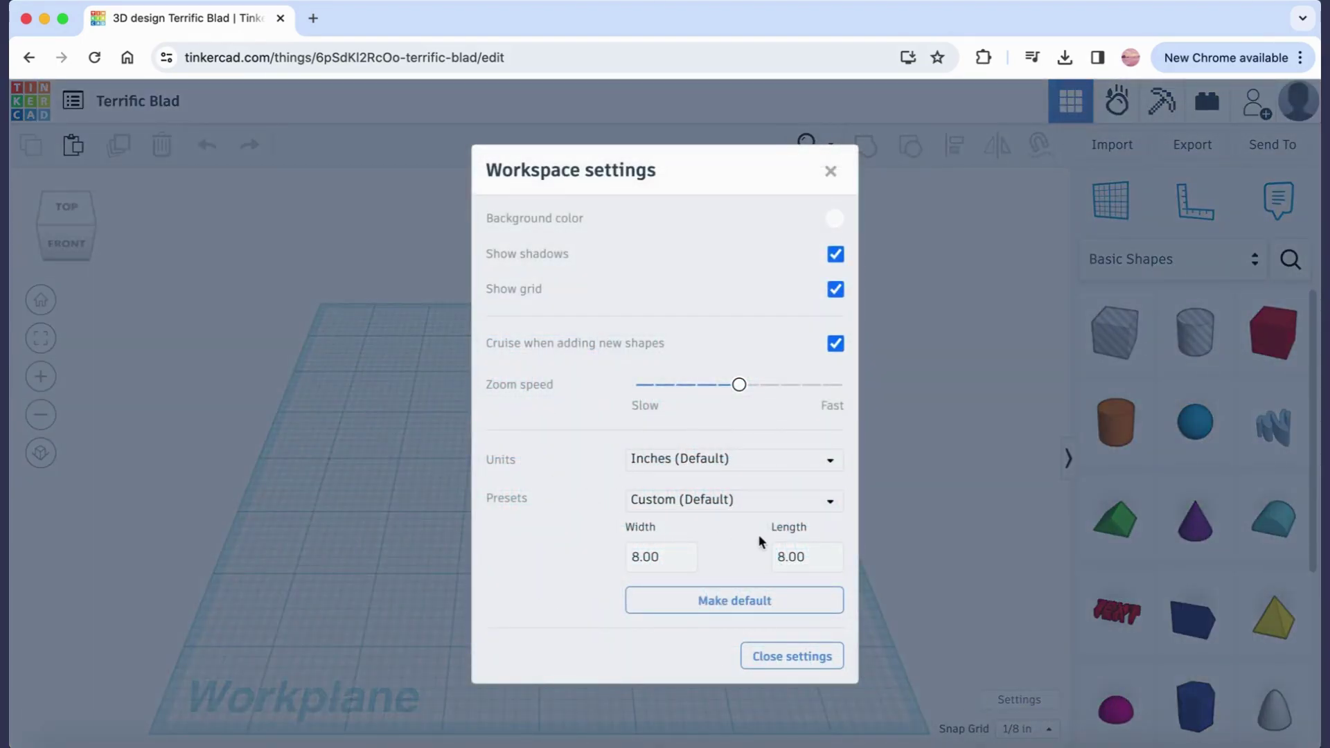
click(674, 563)
click(801, 562)
click(740, 602)
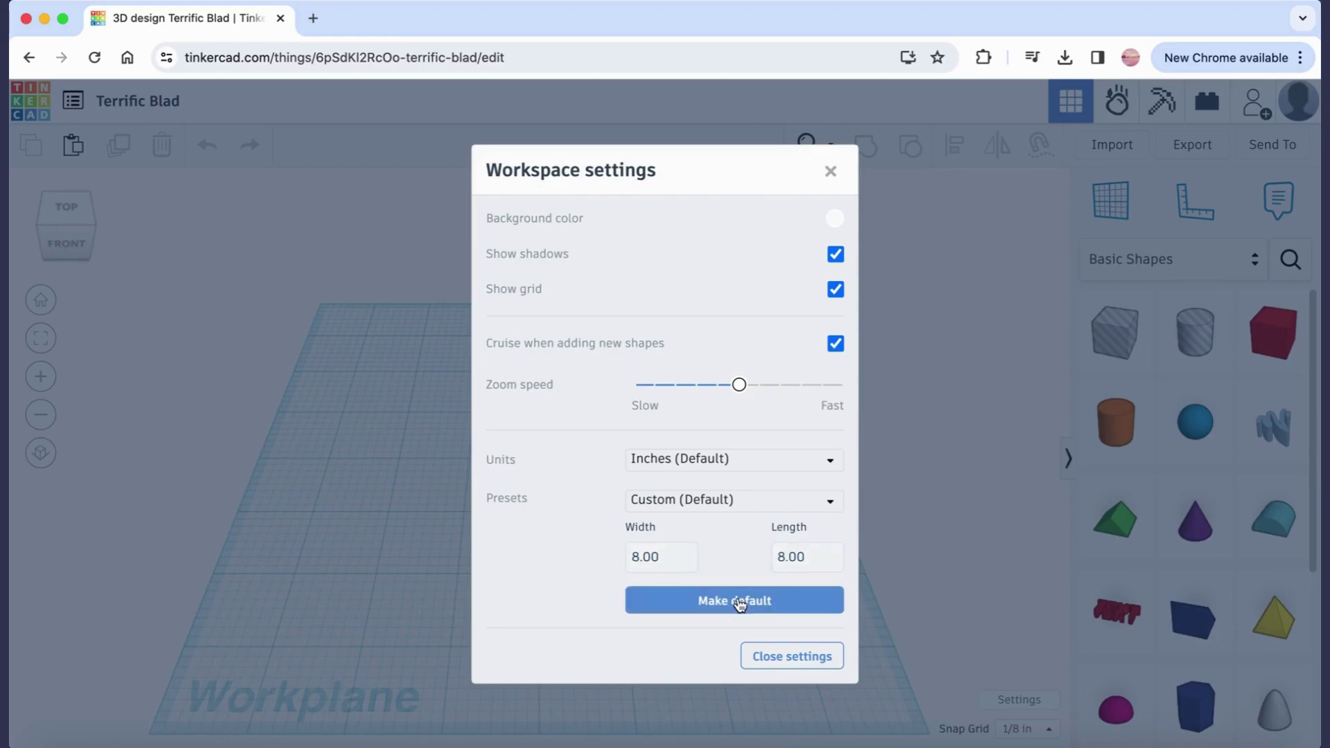
click(793, 657)
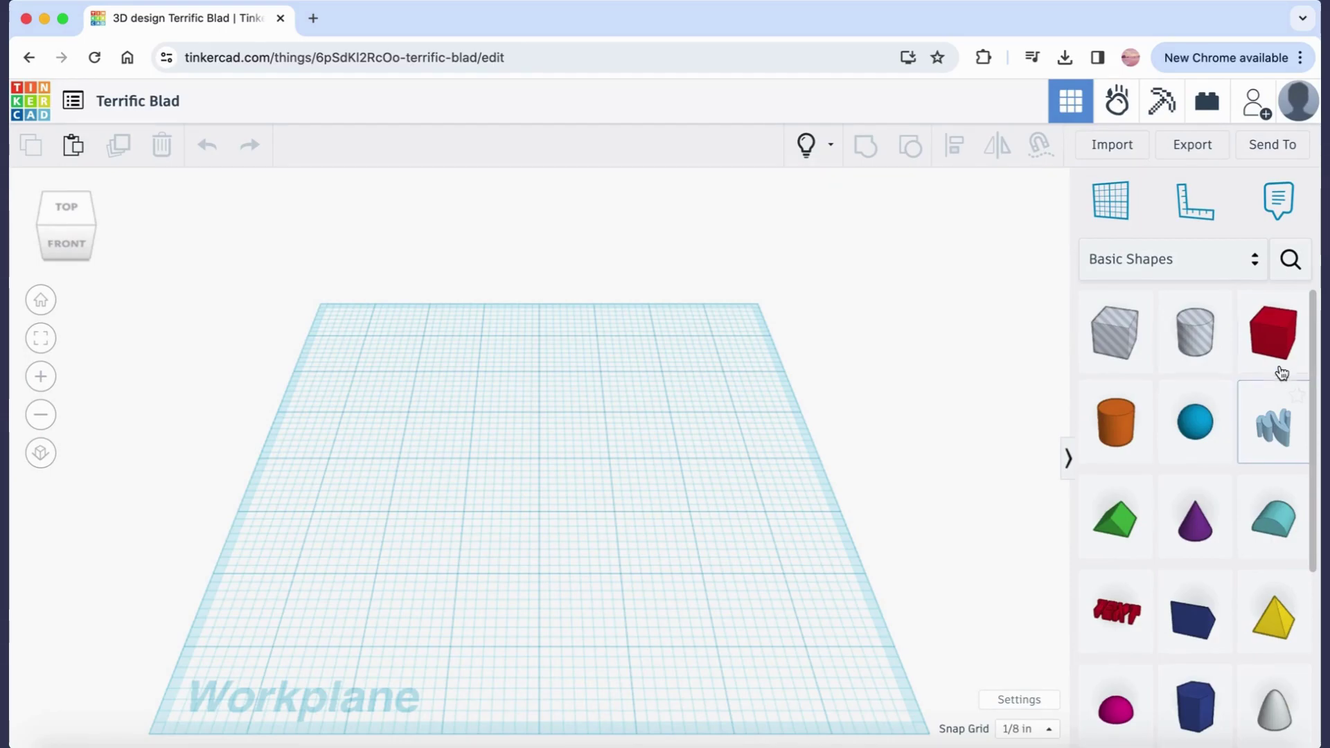
Place a Box on the workplane and set its length and width to 4.
click(1218, 344)
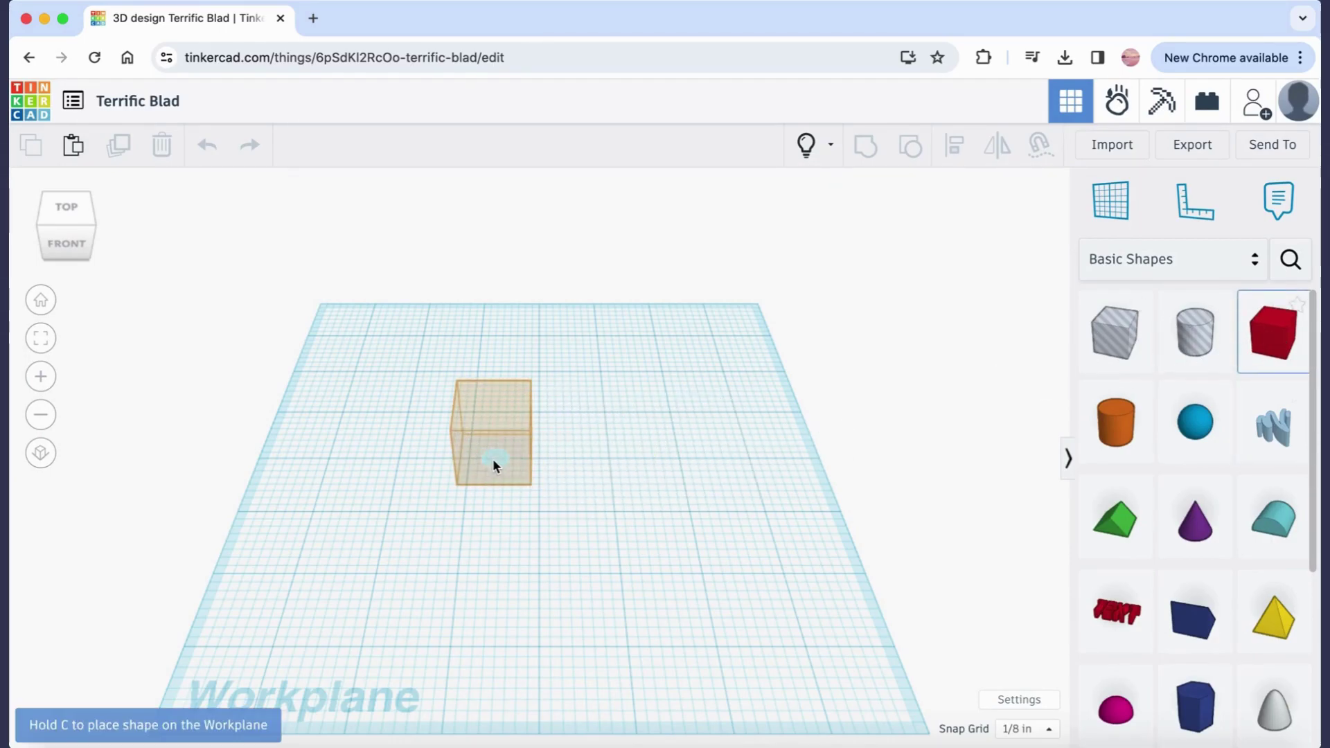
click(493, 460)
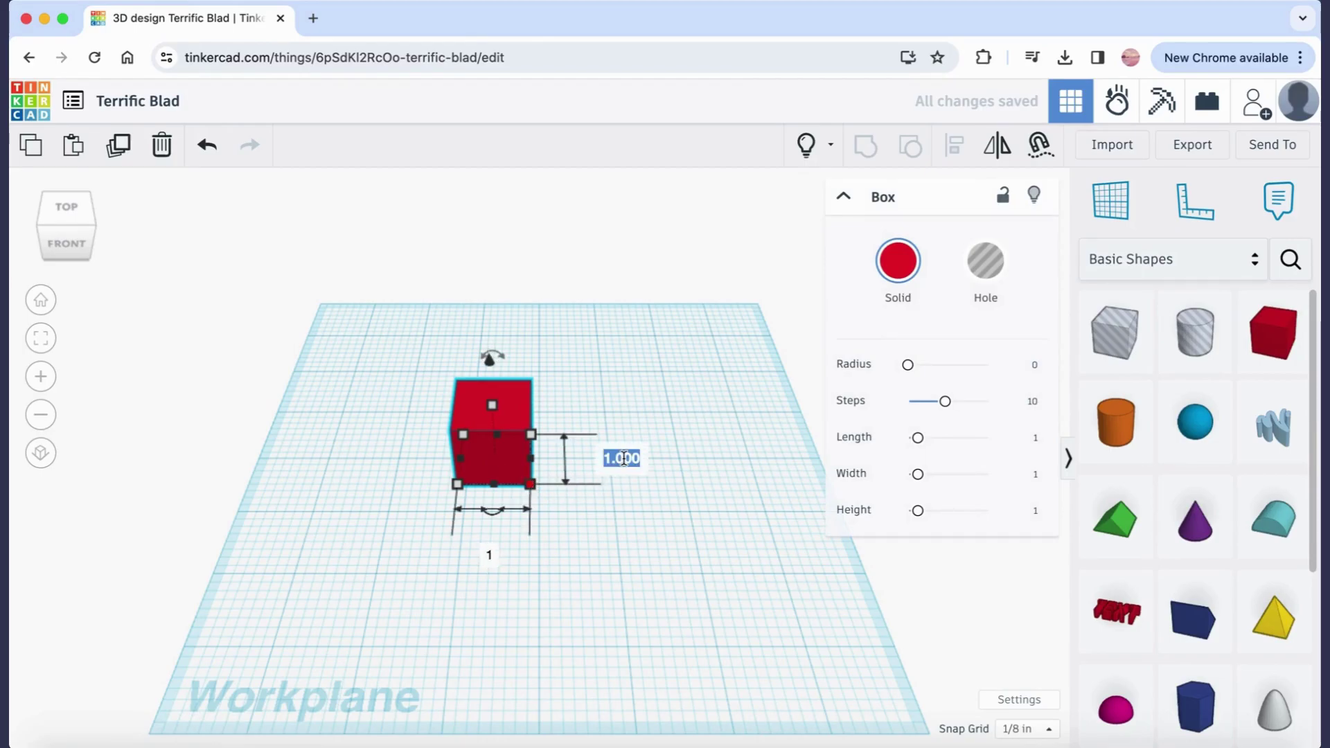
text(4)
key(Return)
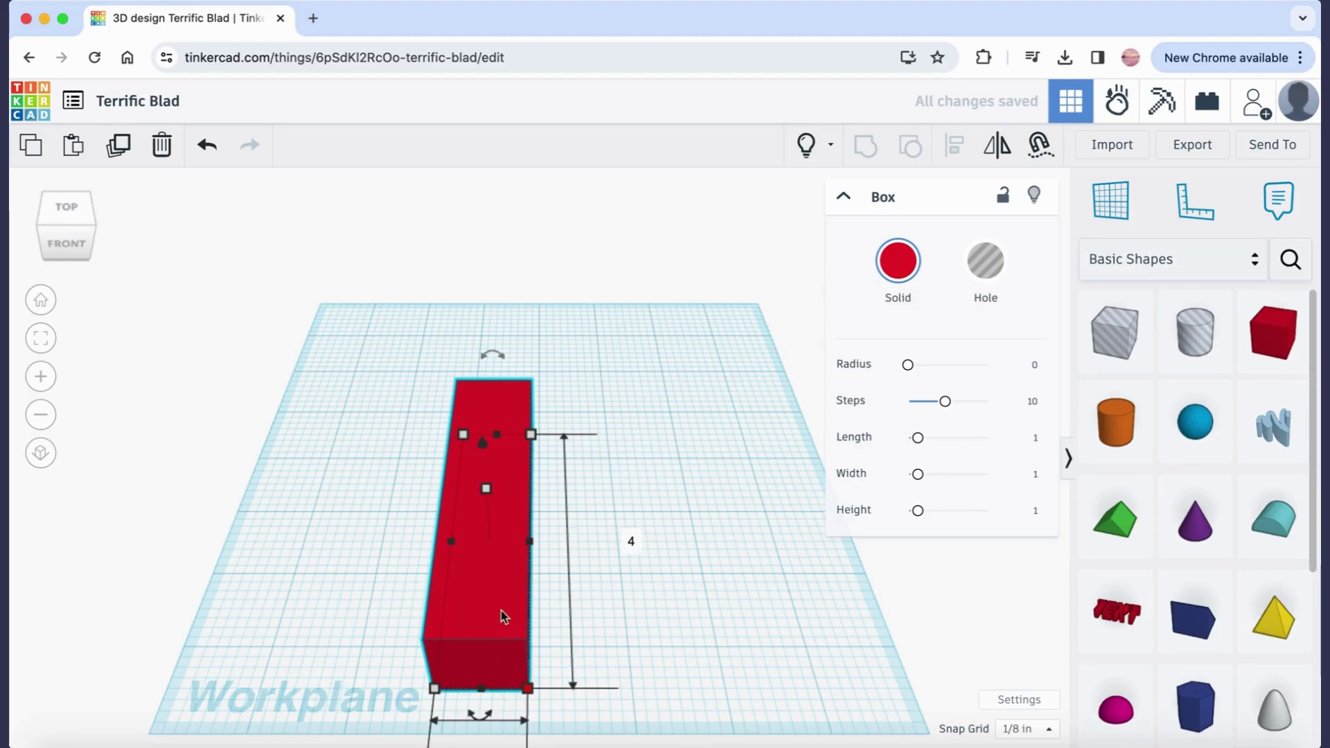
drag(502, 588, 505, 506)
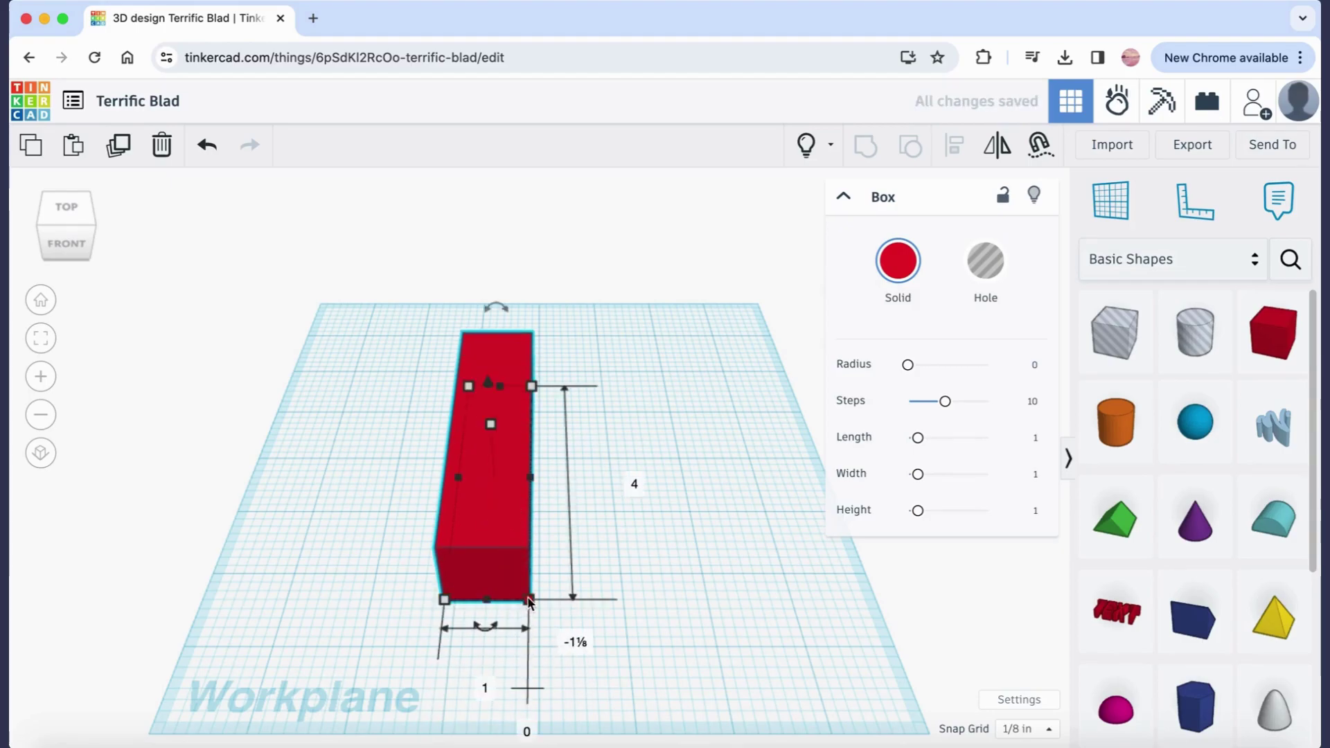
text(4)
key(Return)
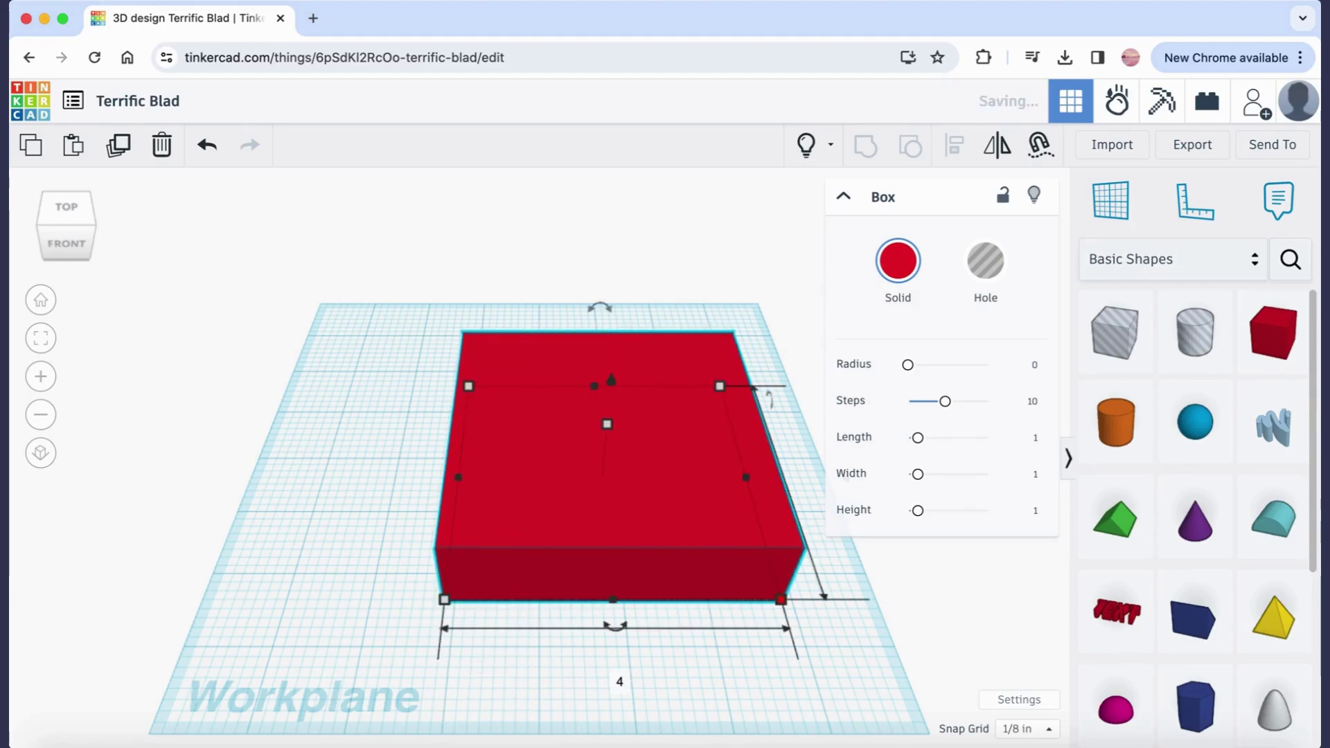
Set the box height to 3.75 and shift it toward the front left.
click(696, 691)
click(620, 508)
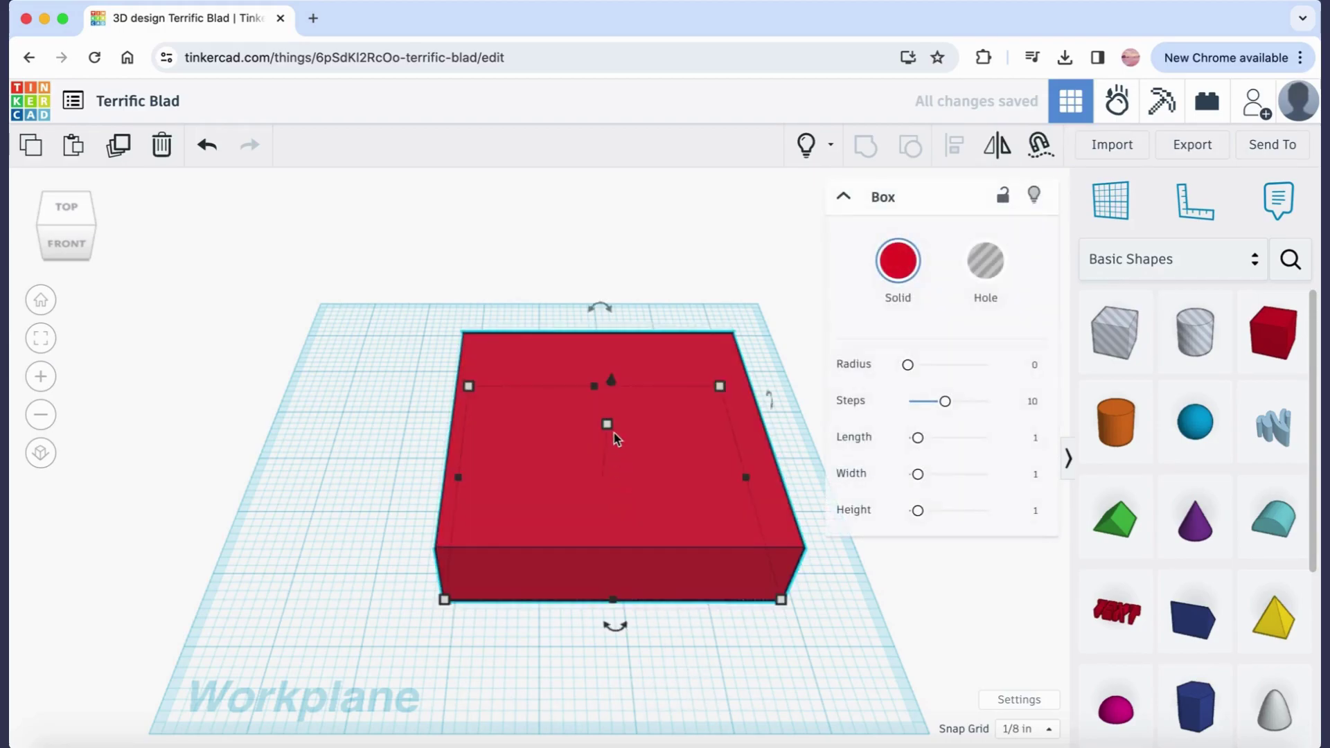
click(694, 453)
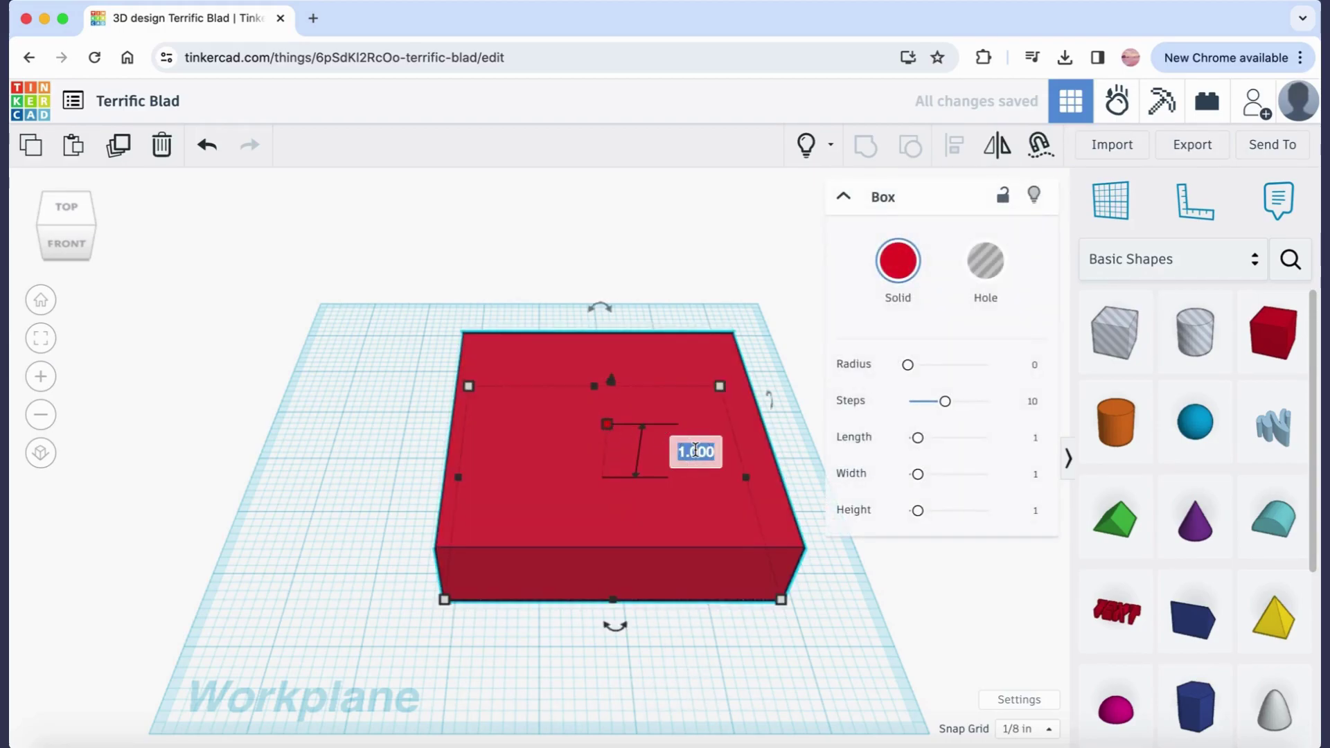
text(3.7)
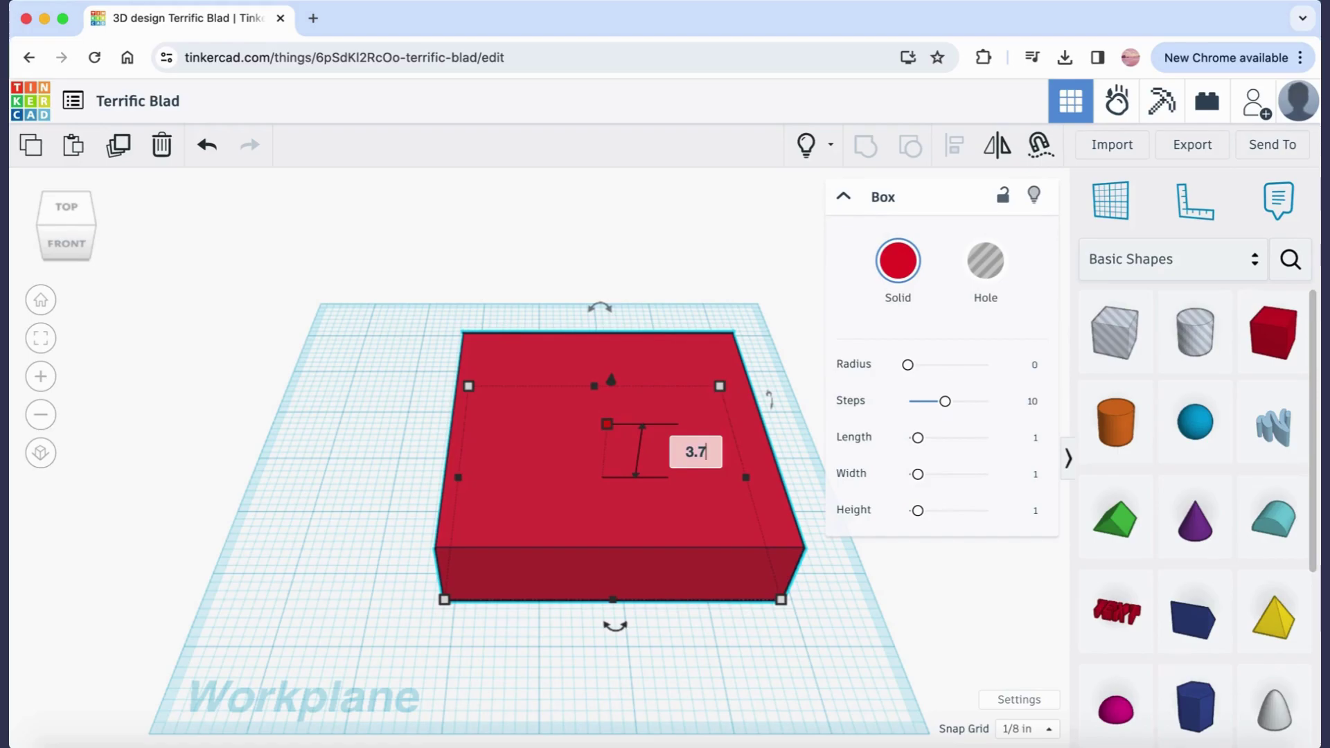
text(5)
key(Return)
drag(666, 426, 426, 483)
scroll(446, 419, down, 3)
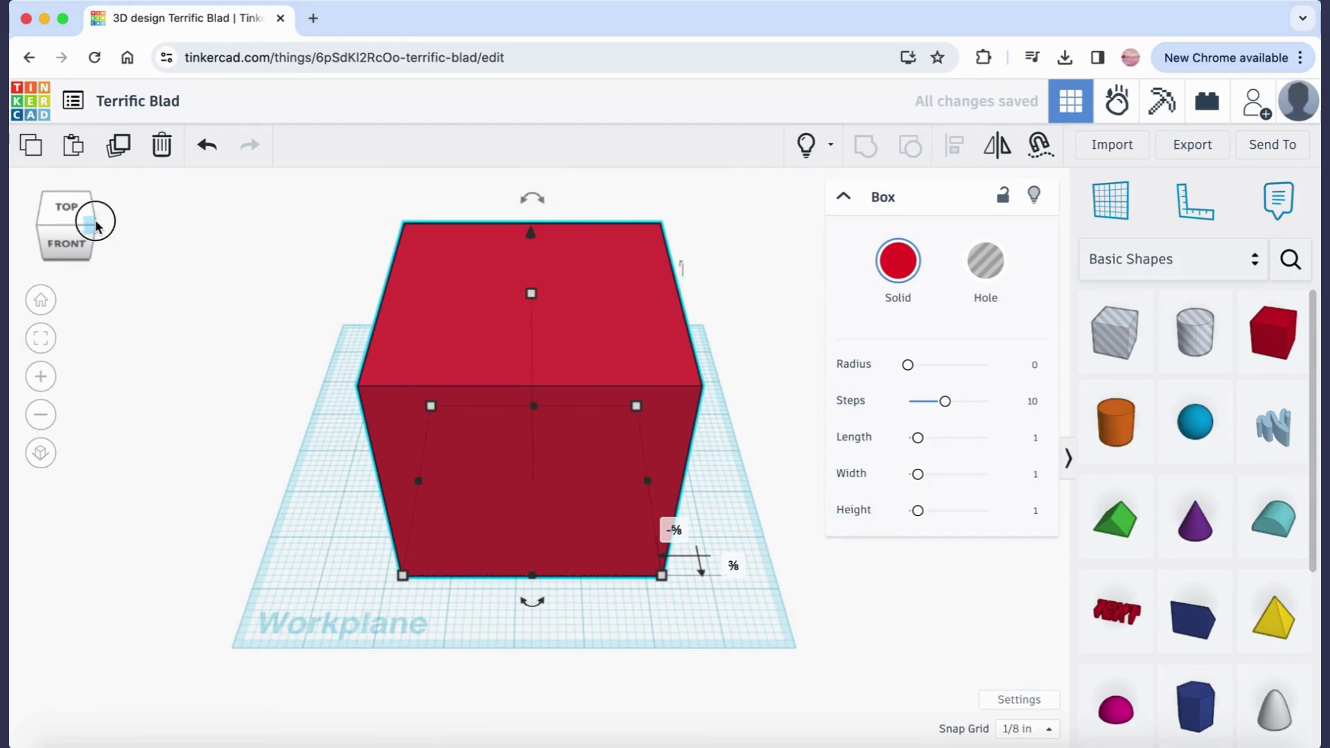
Move the red box left and forward, then place a Box Hole on the workplane.
mouse_move(96, 226)
mouse_down()
mouse_move(83, 214)
mouse_move(97, 221)
mouse_up()
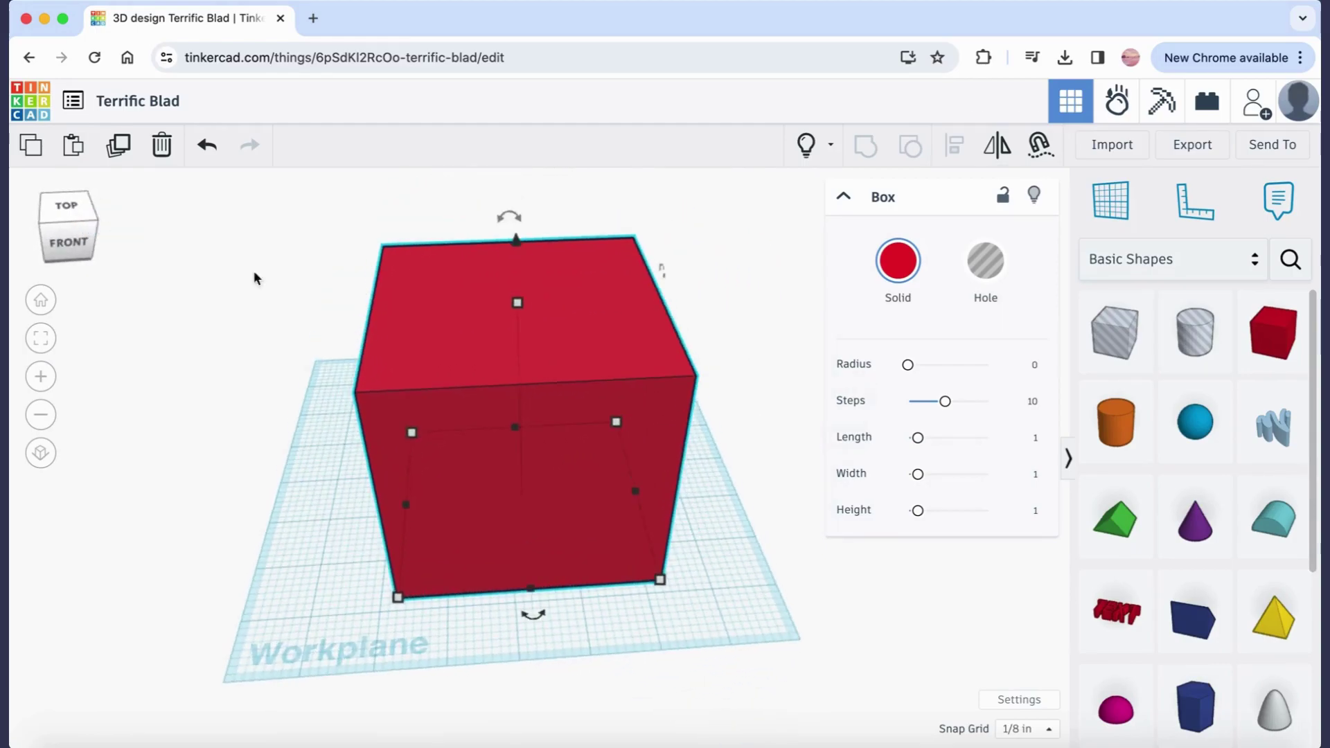
drag(483, 388, 365, 347)
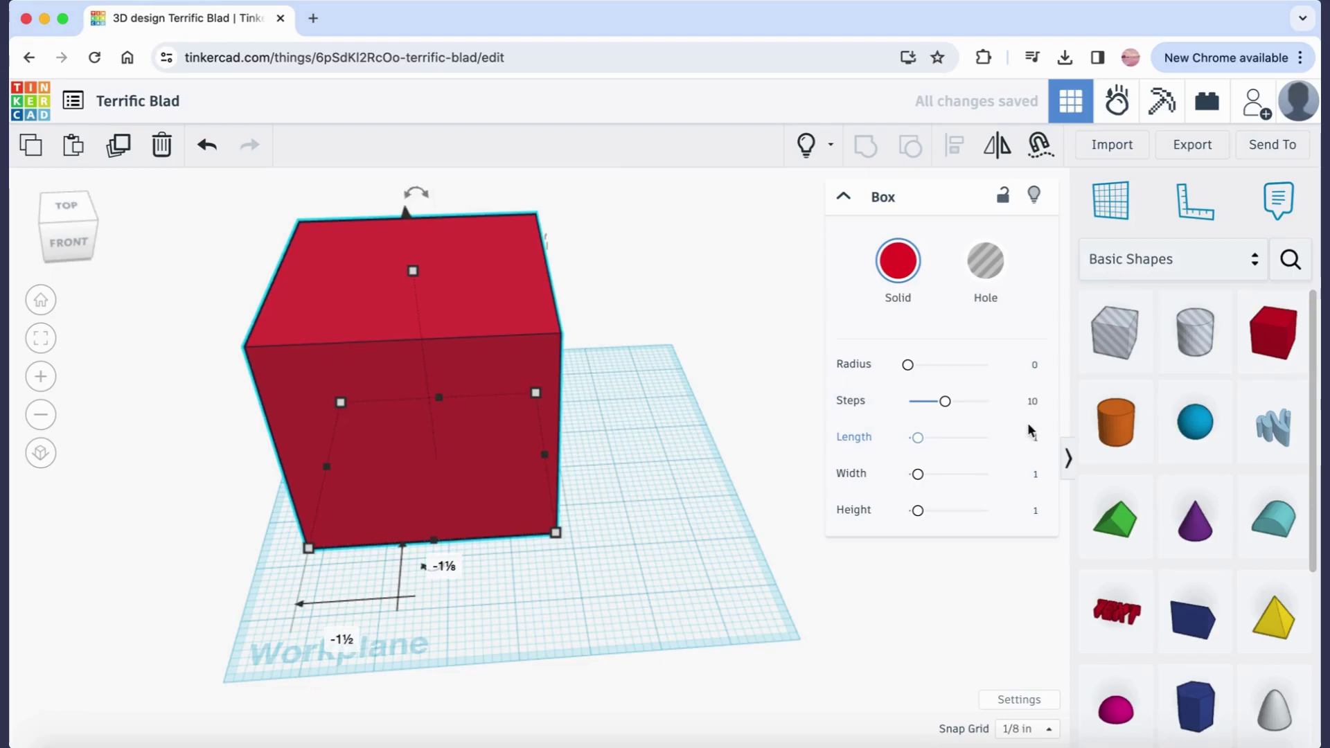
click(1116, 330)
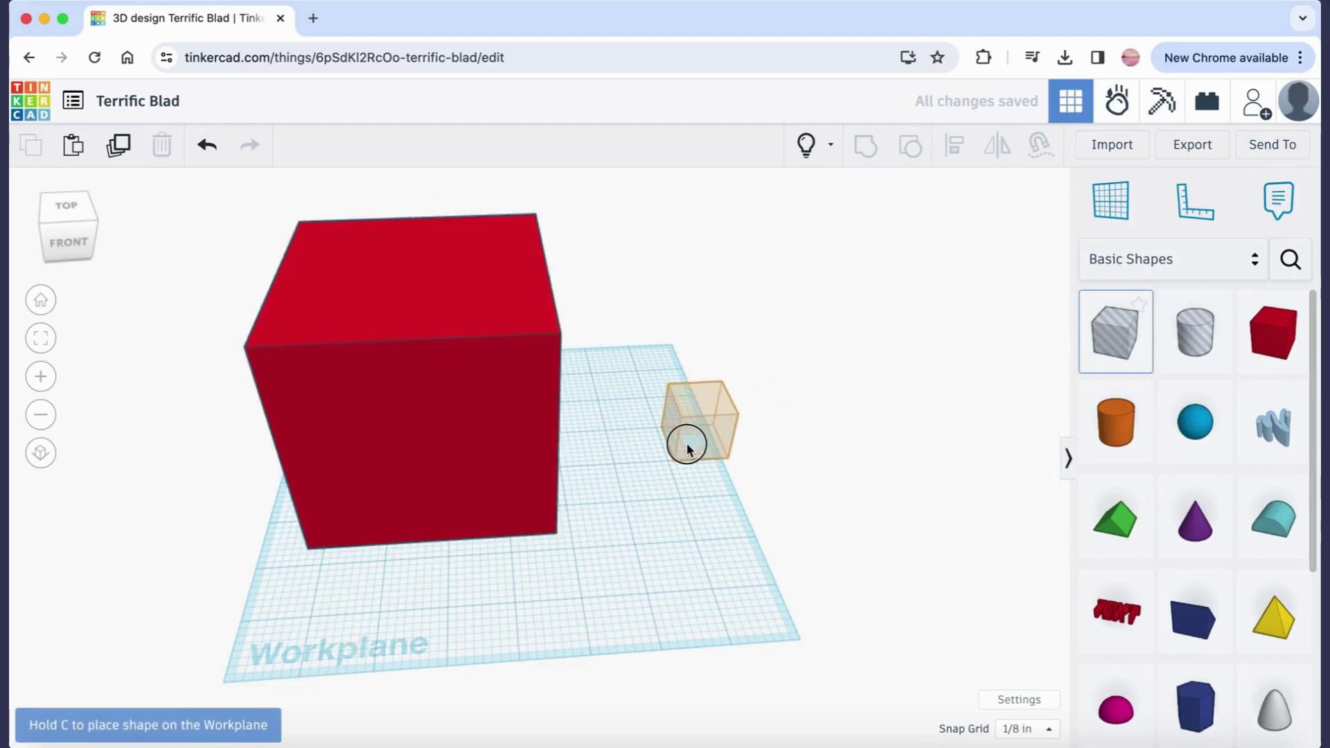
click(691, 552)
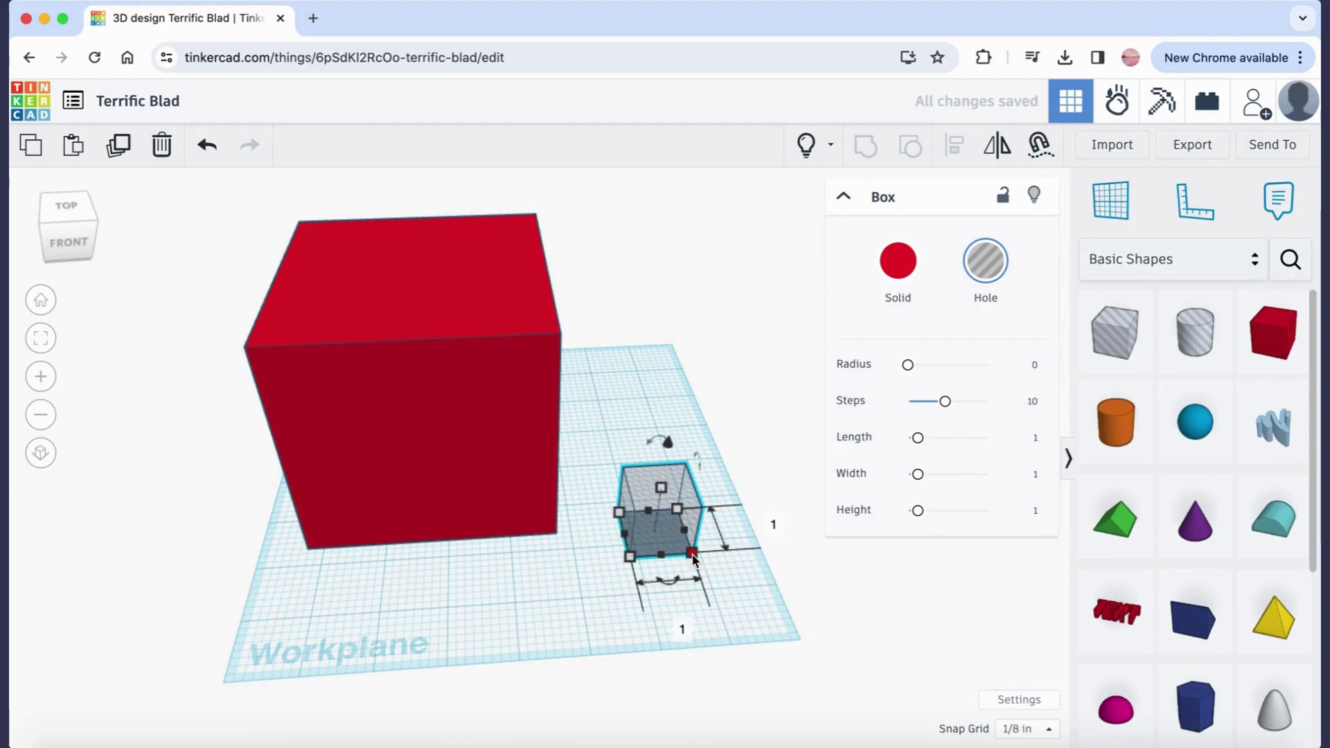
Set the hole box length, width and height to 3.5 inches.
click(772, 525)
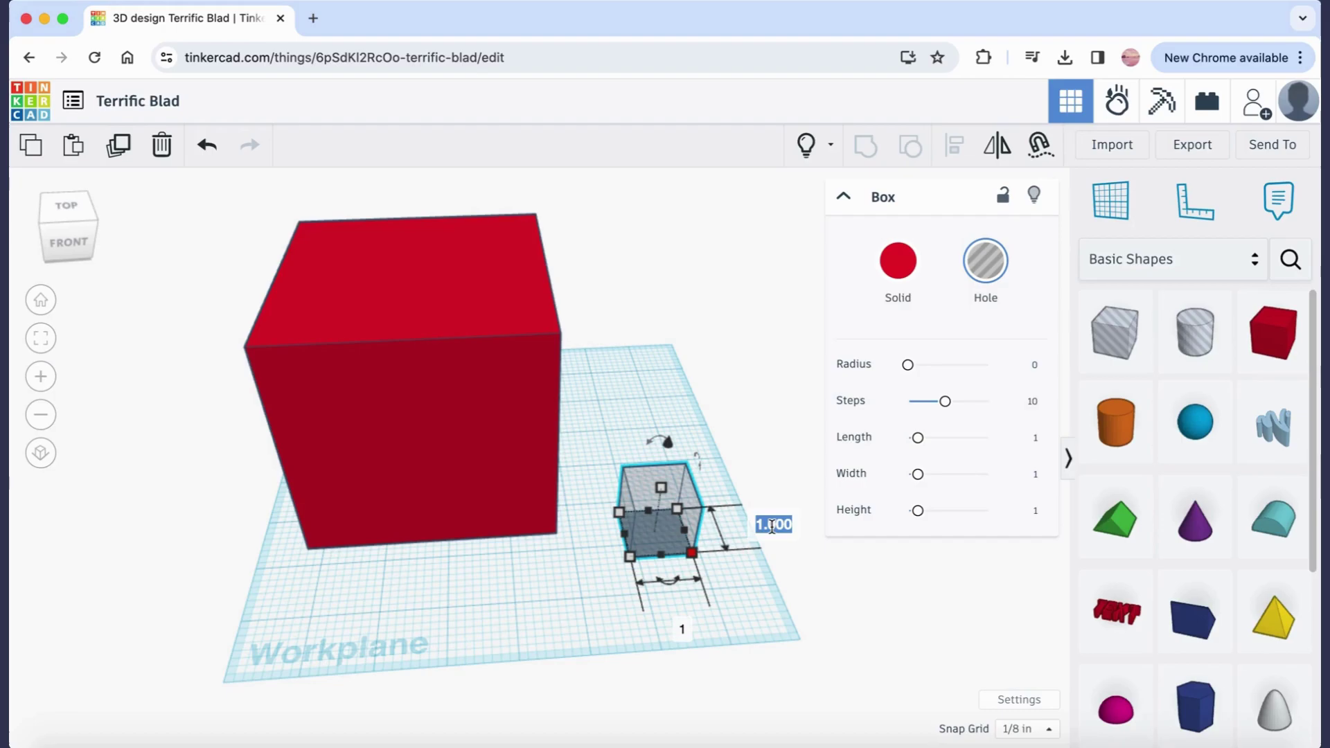
text(3.5)
key(Return)
drag(736, 631, 668, 459)
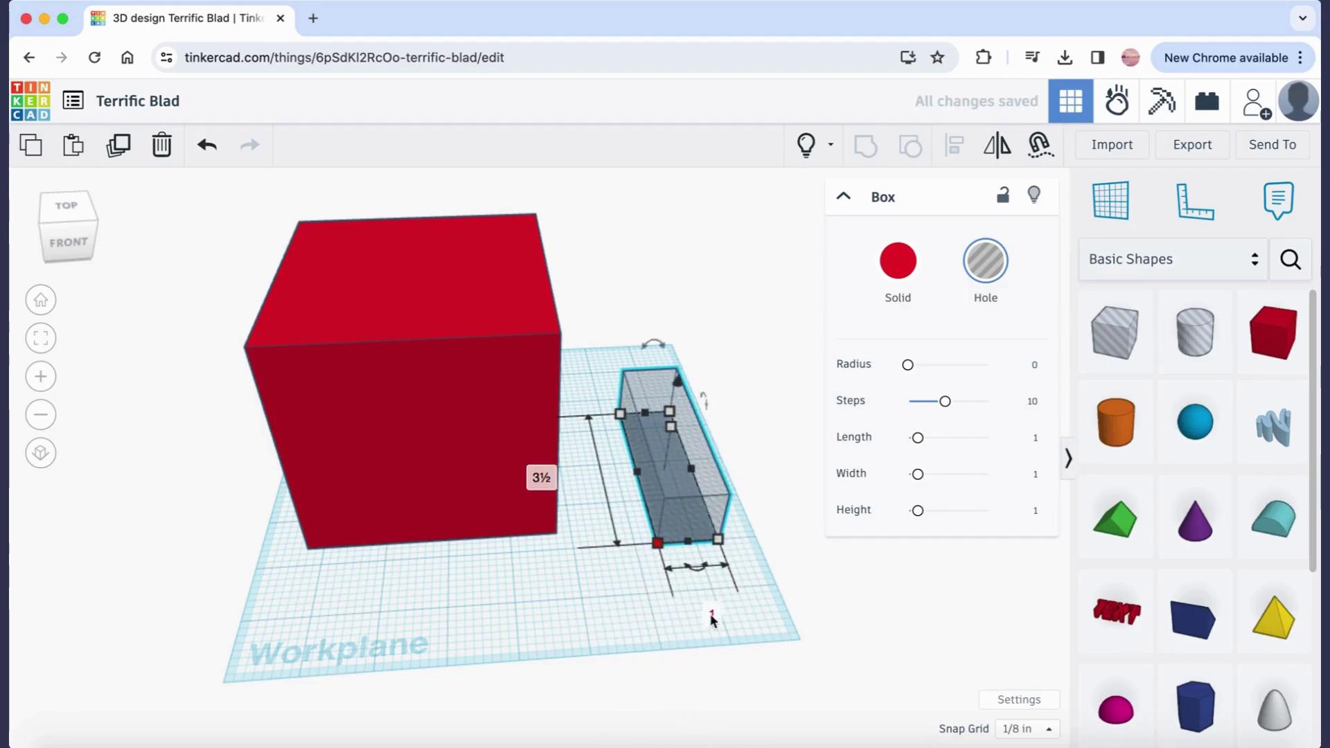
text(3.5)
key(Return)
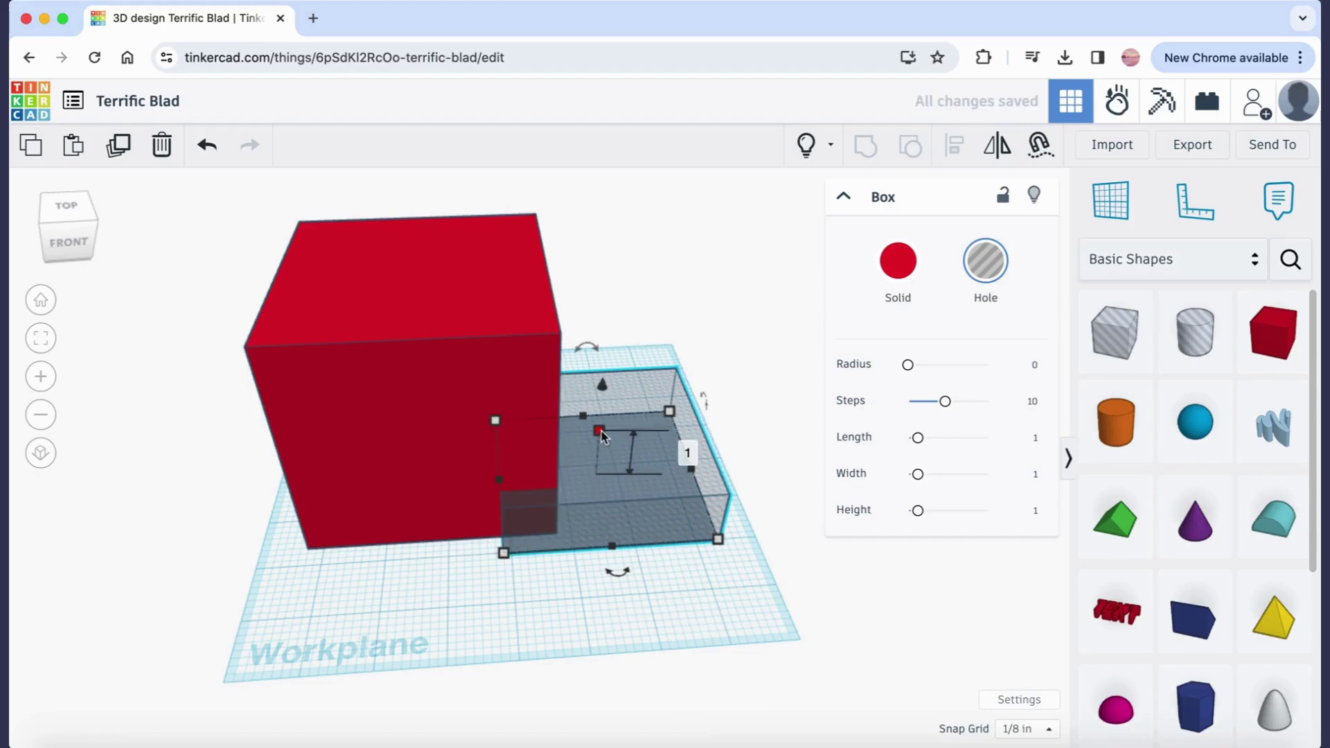
click(688, 454)
text(3.5)
key(Return)
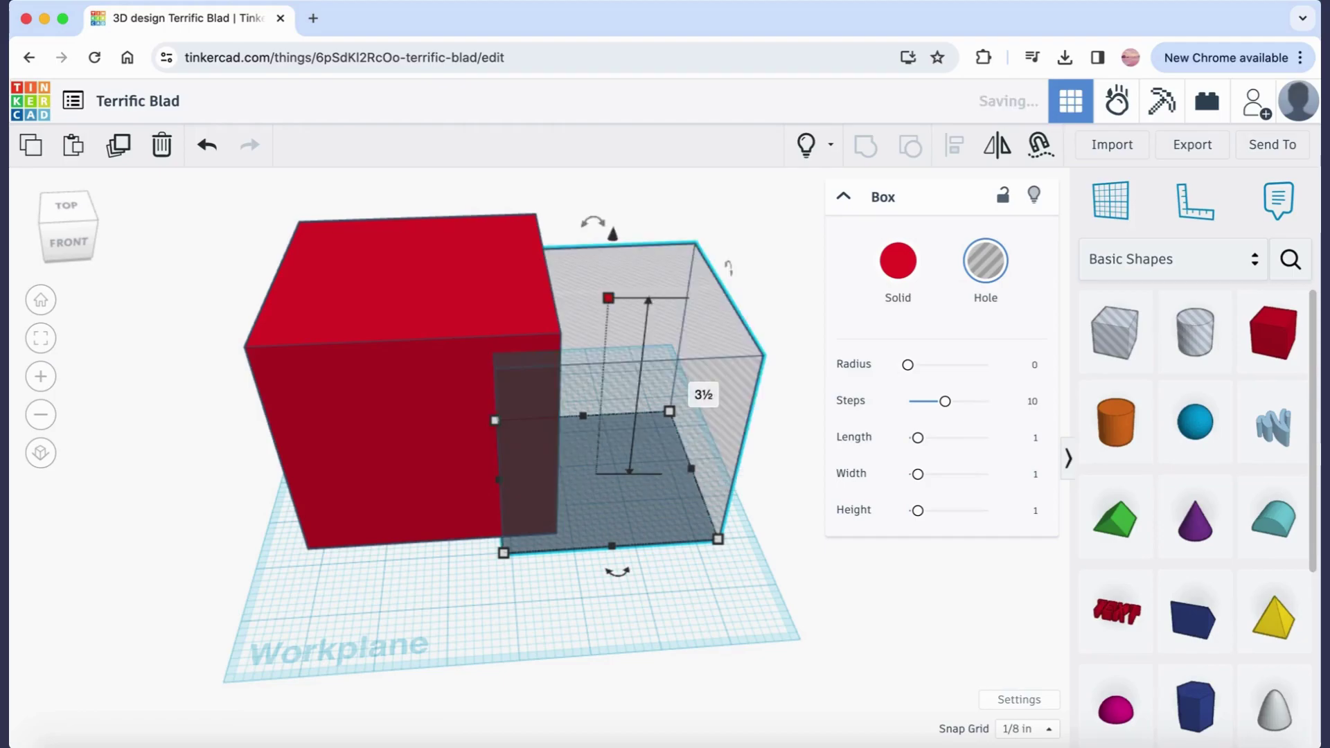
Move the hole box right of the red box and select both shapes.
click(717, 579)
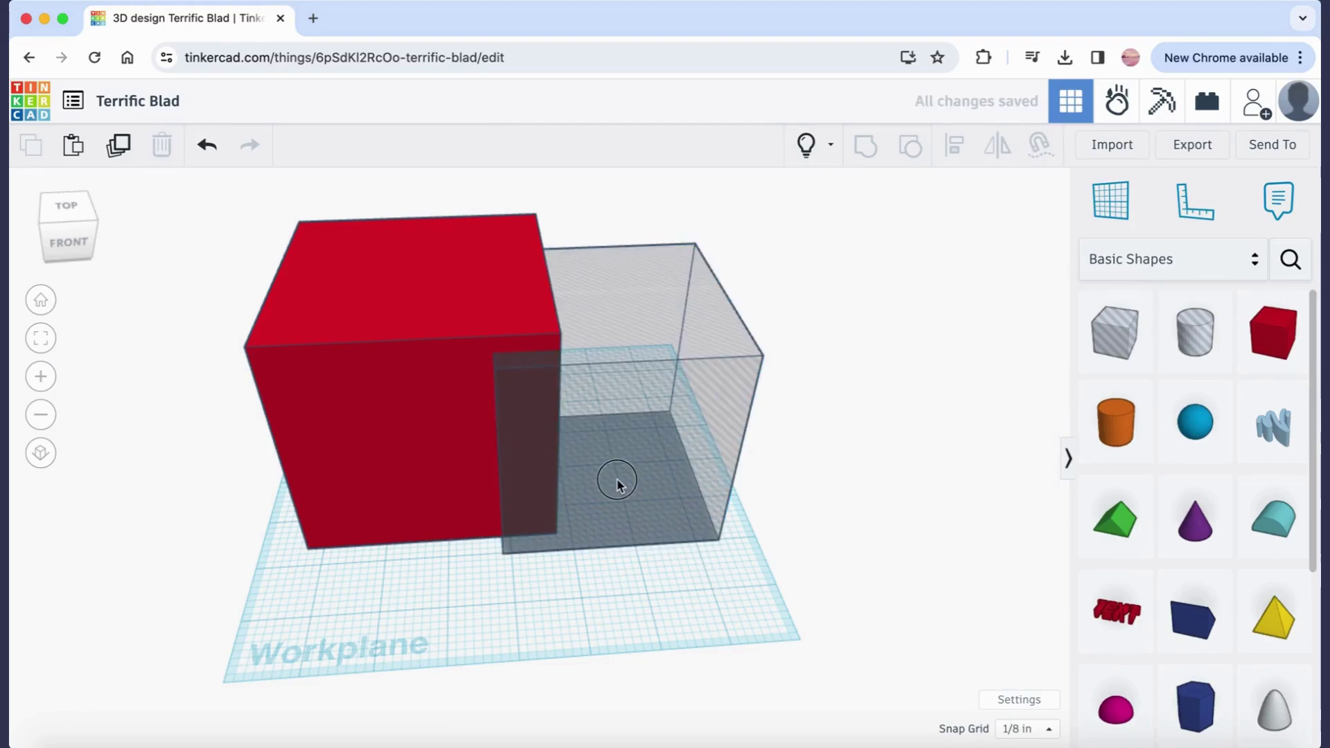
drag(617, 480, 710, 483)
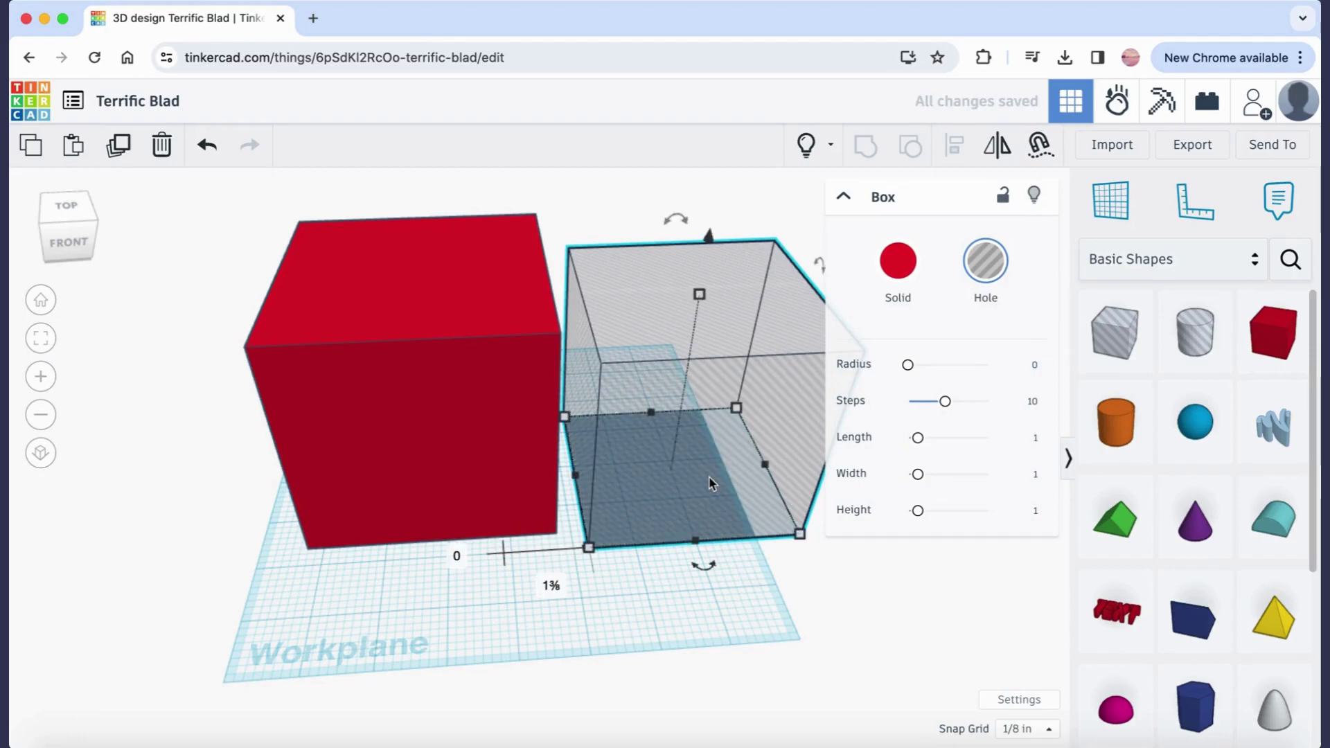
click(427, 411)
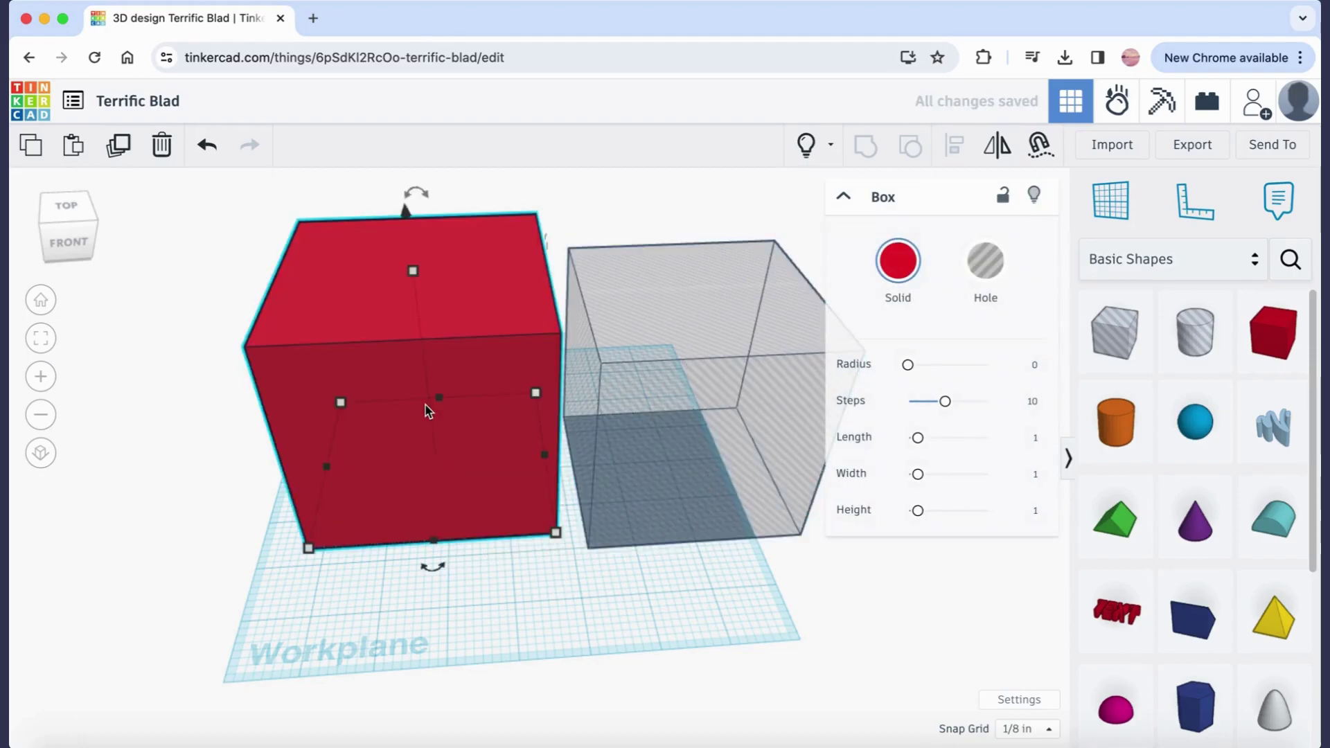
click(186, 300)
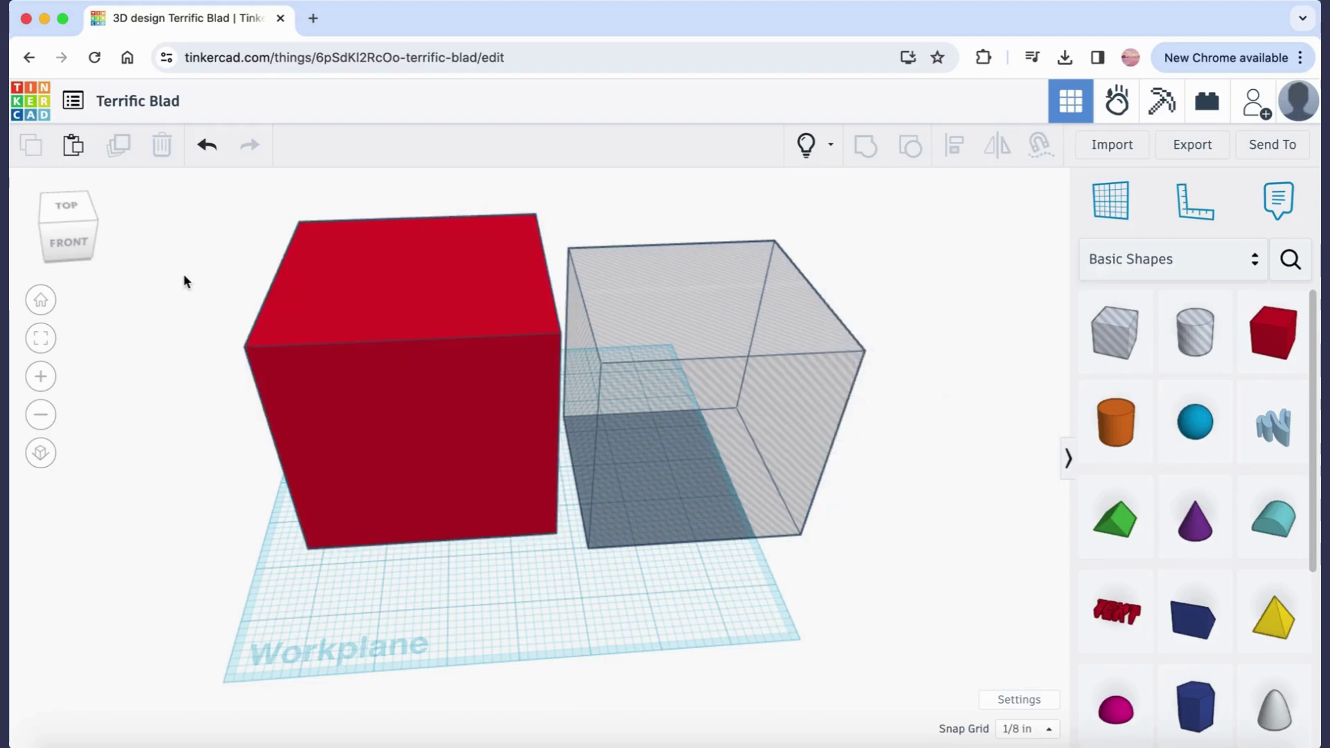
drag(184, 276, 790, 594)
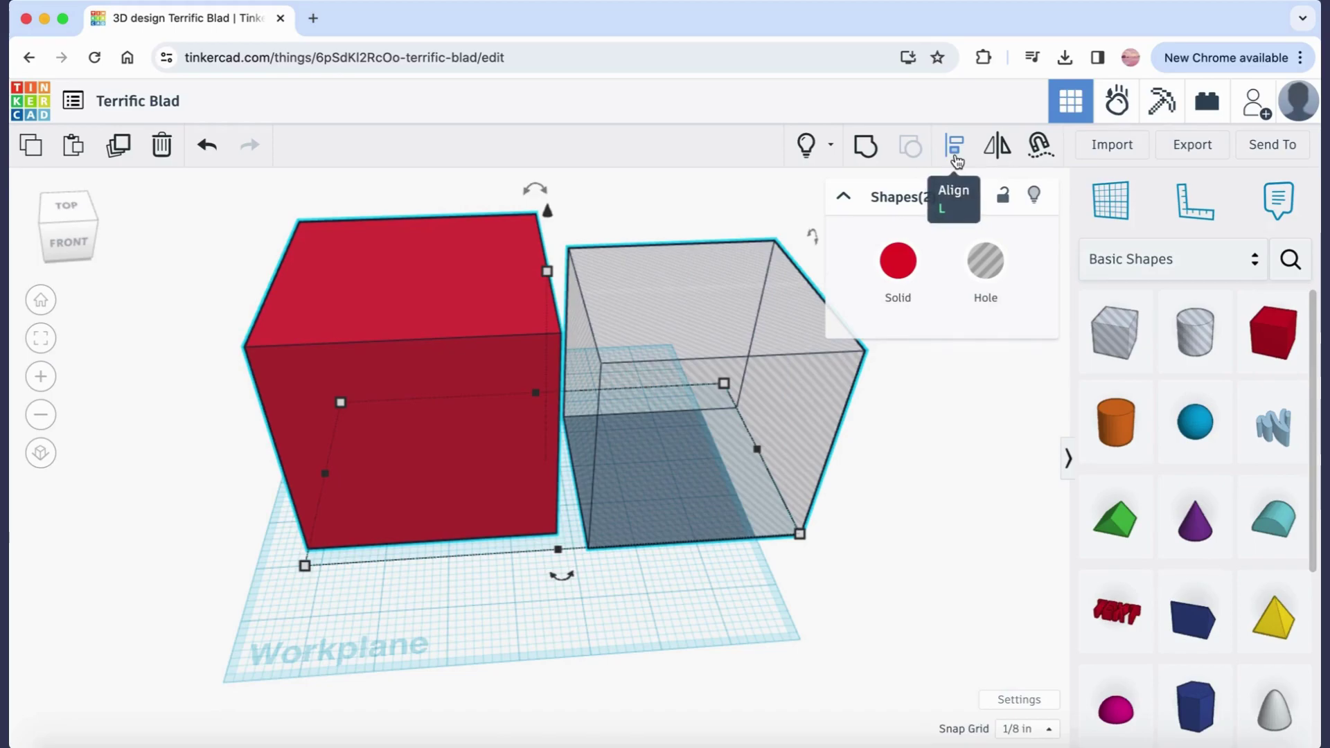
Align the hole box to the red cube's centre on both horizontal axes.
click(956, 149)
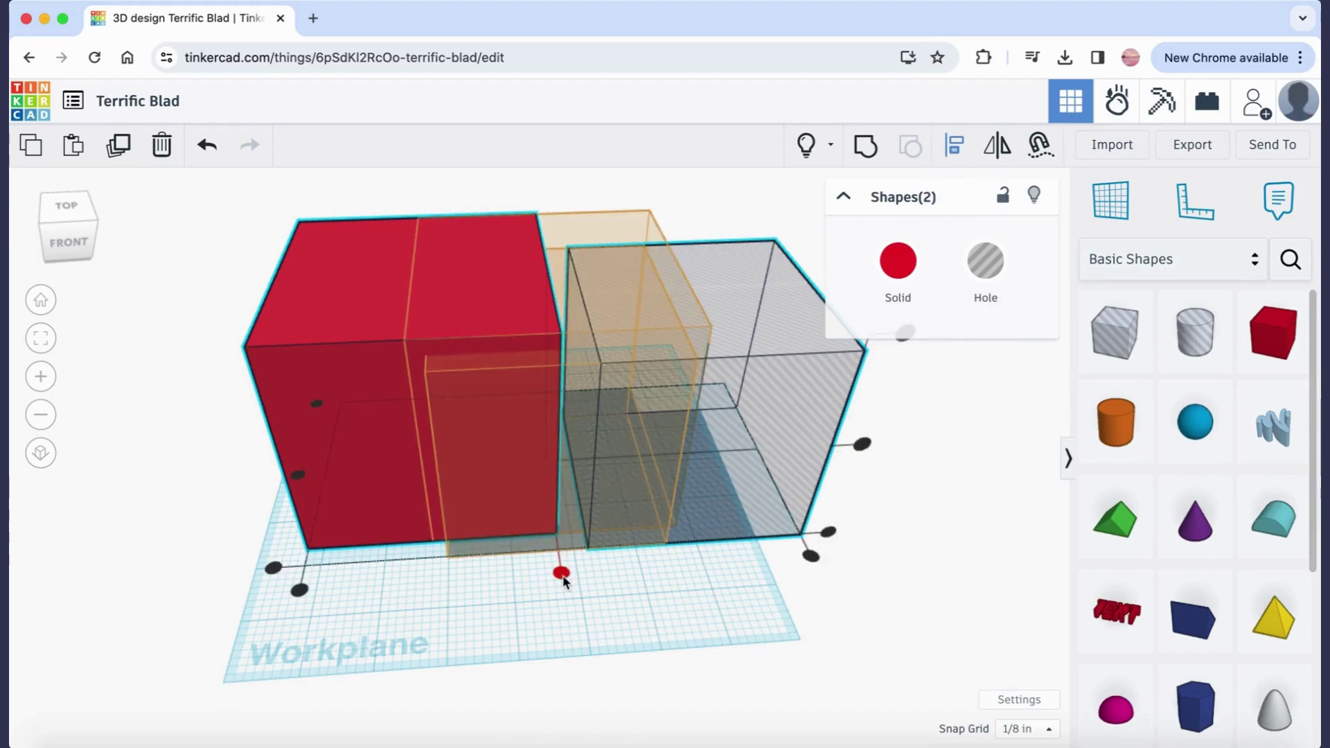
click(562, 573)
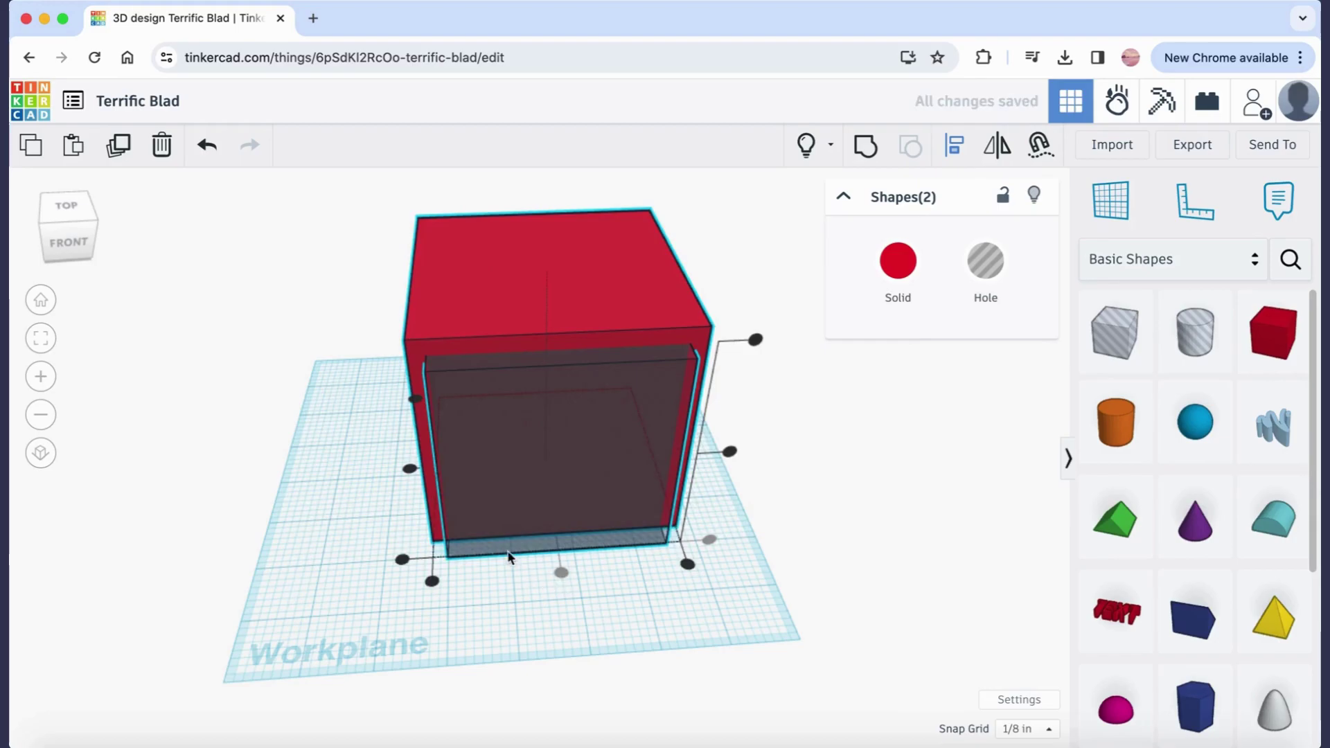
click(410, 469)
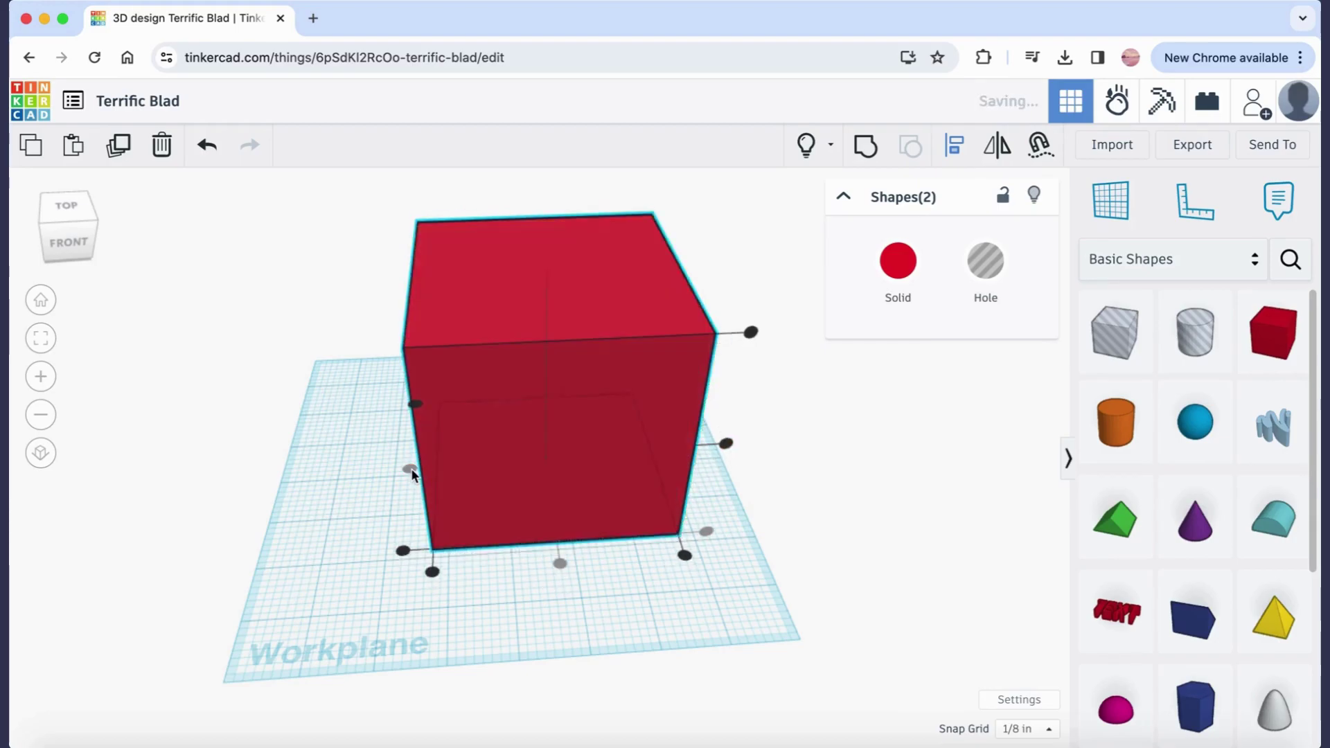
click(321, 521)
click(539, 423)
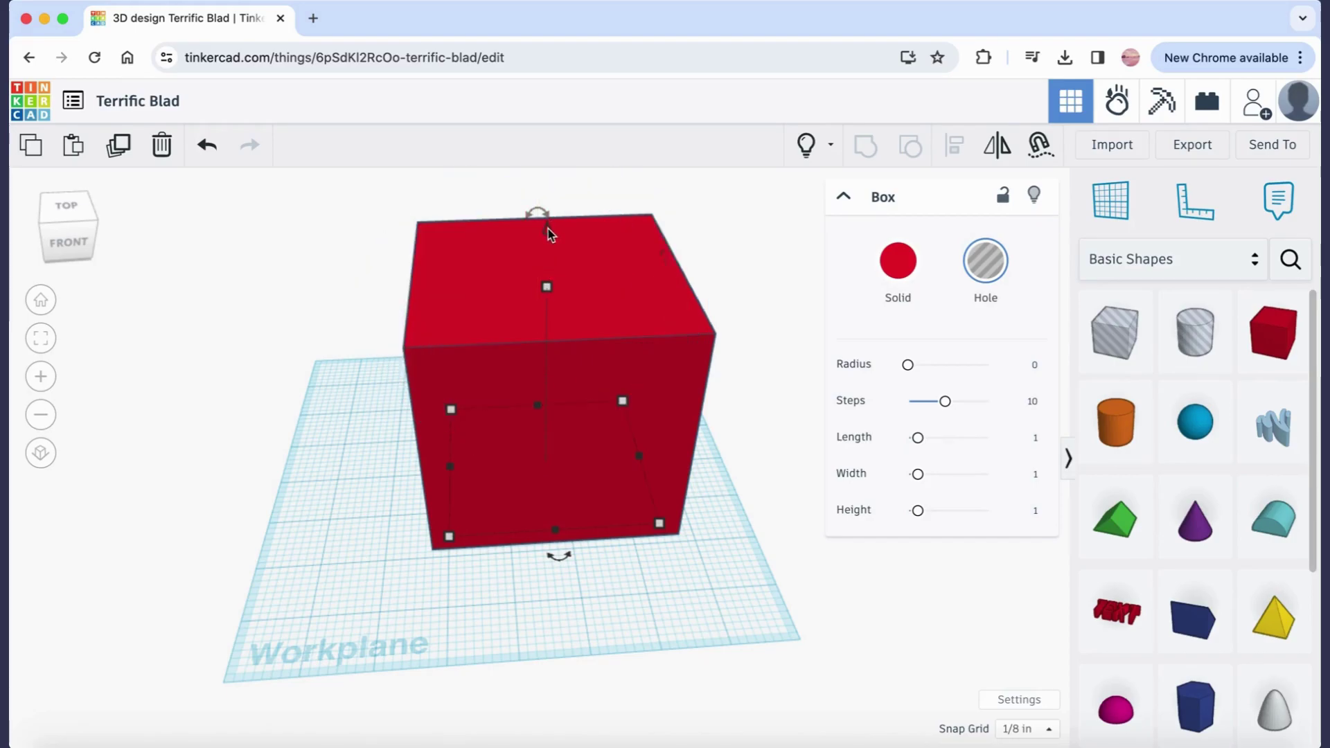
Lift the hole box ¼ inch and select both the cube and the hole.
drag(548, 230, 545, 202)
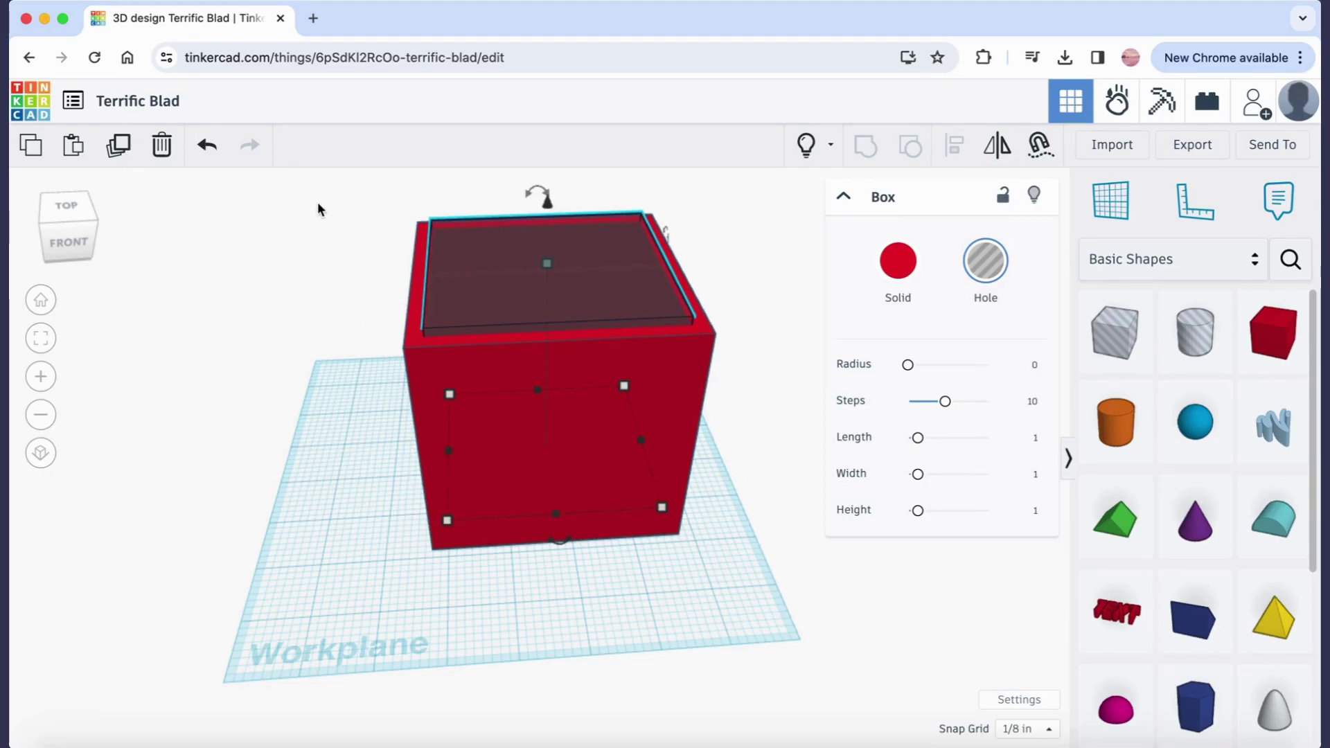
drag(318, 204, 769, 608)
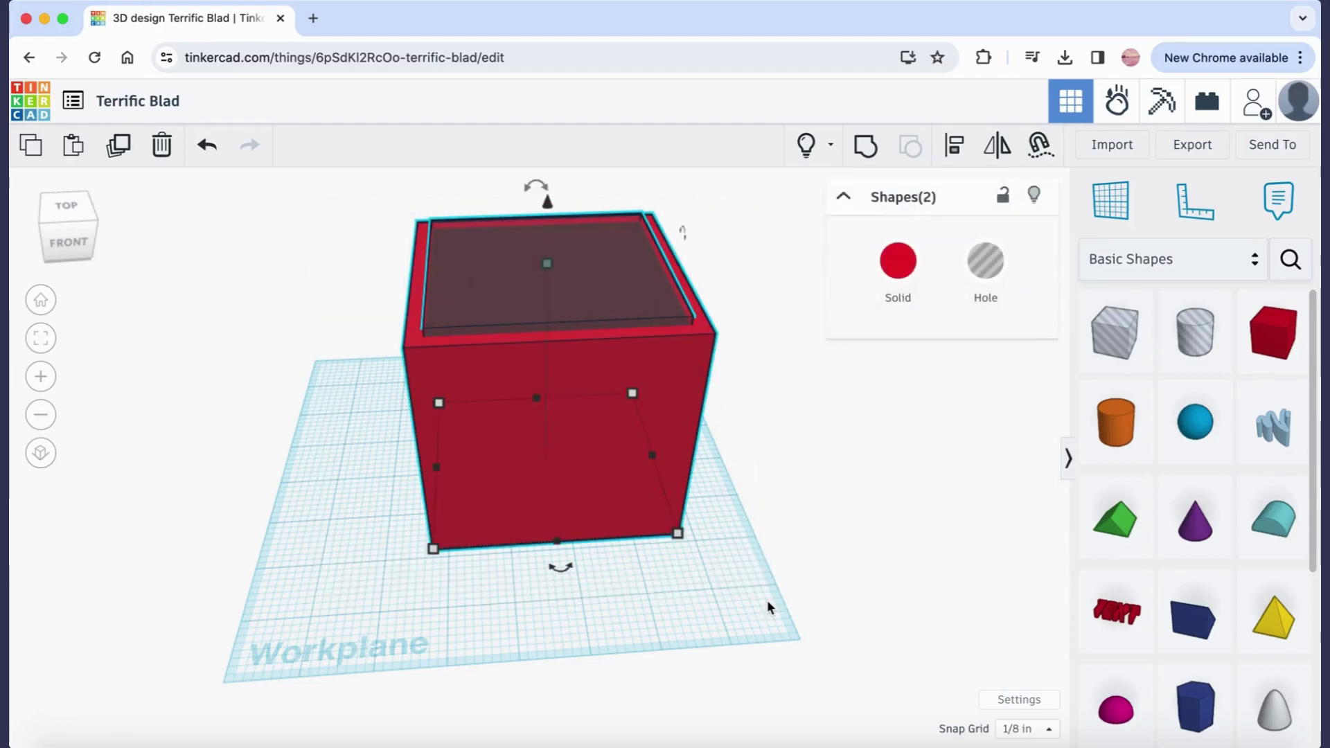
Group the cube and hole into one hollow, open-top box.
click(866, 147)
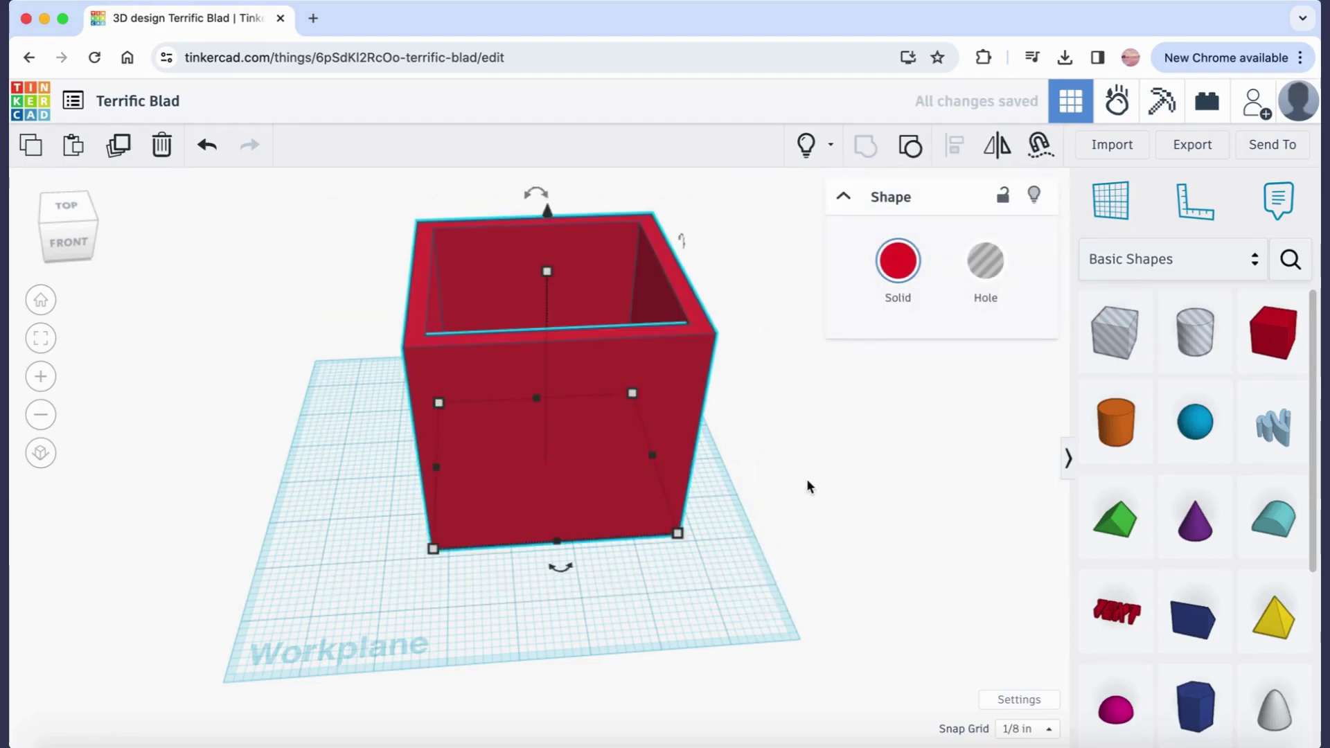
click(809, 487)
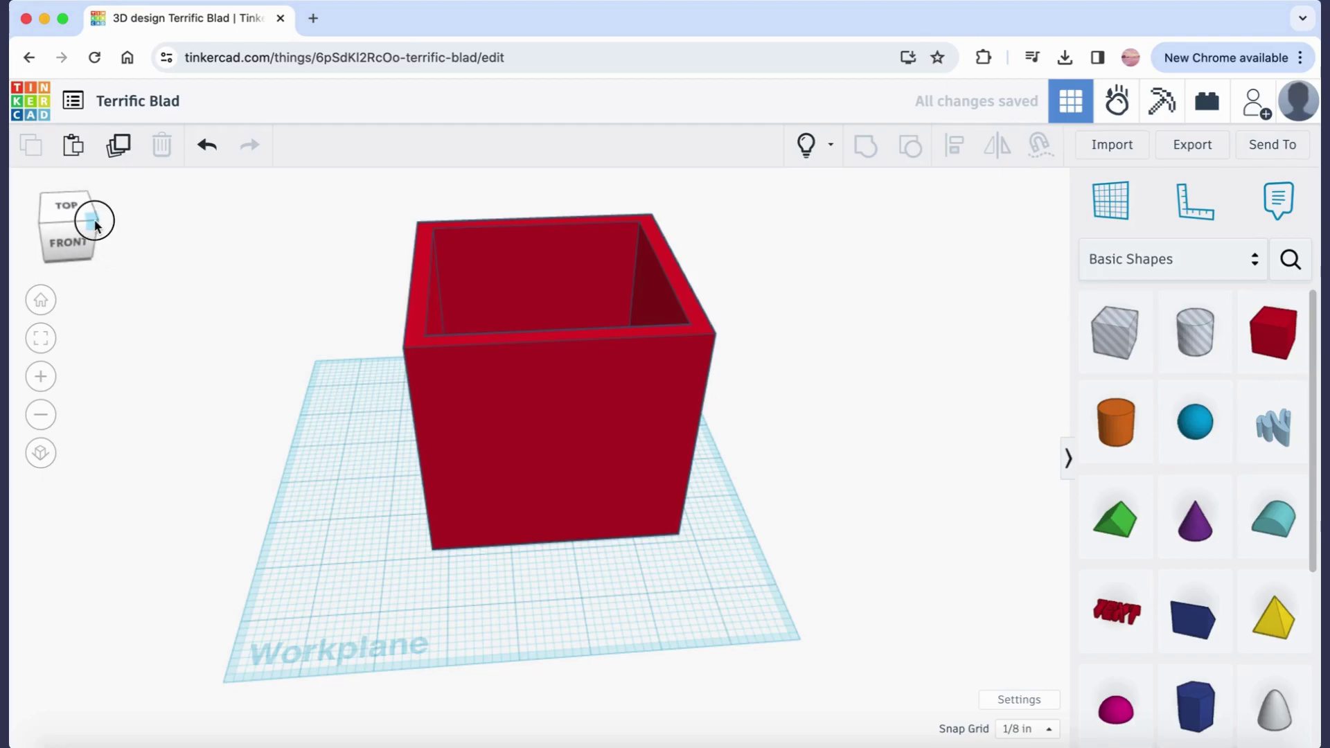
drag(94, 226, 95, 219)
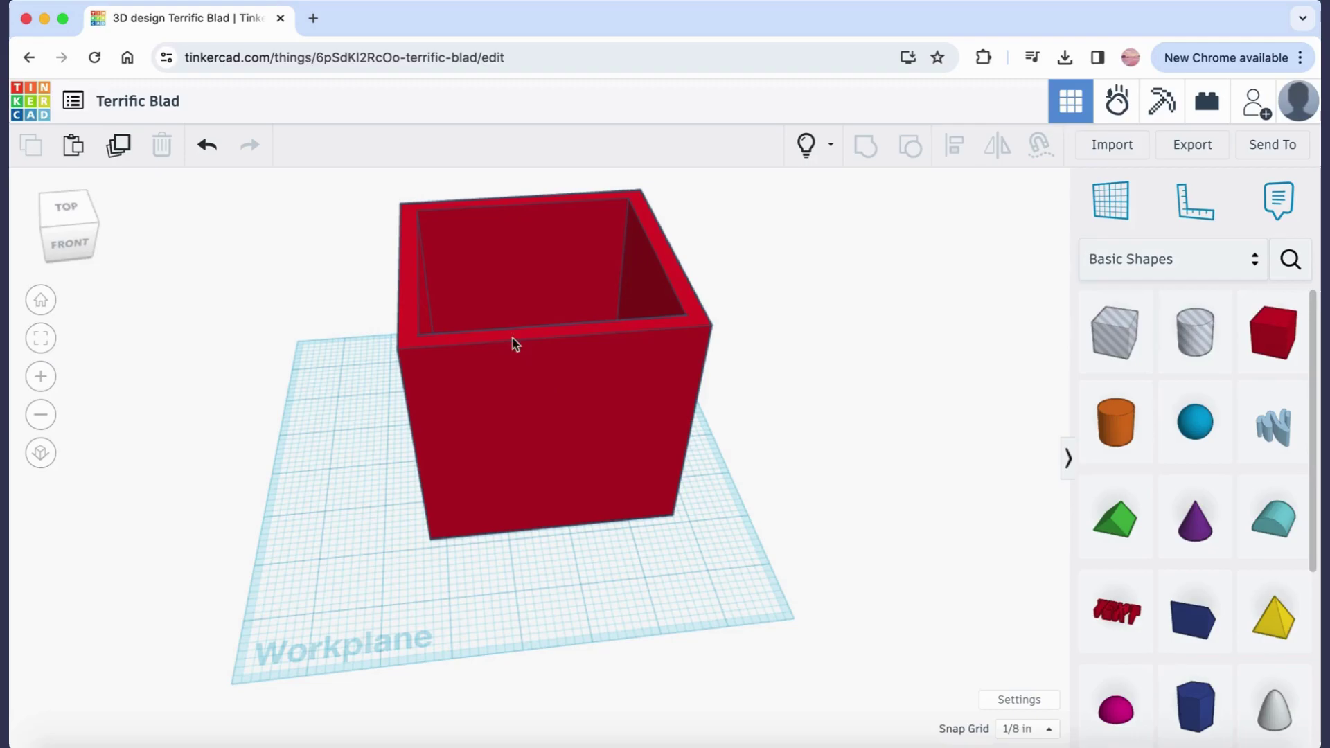
click(562, 408)
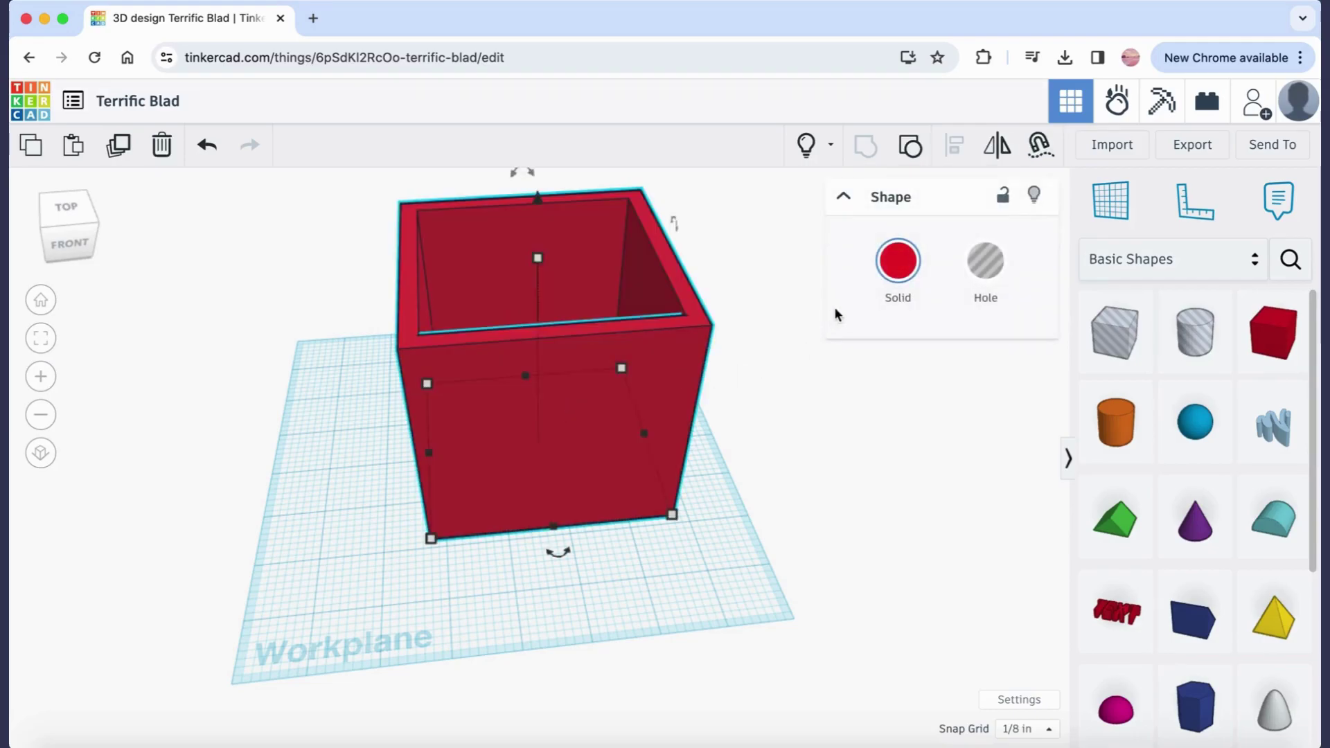
Colour the hollow box light green and move it back and left.
click(898, 260)
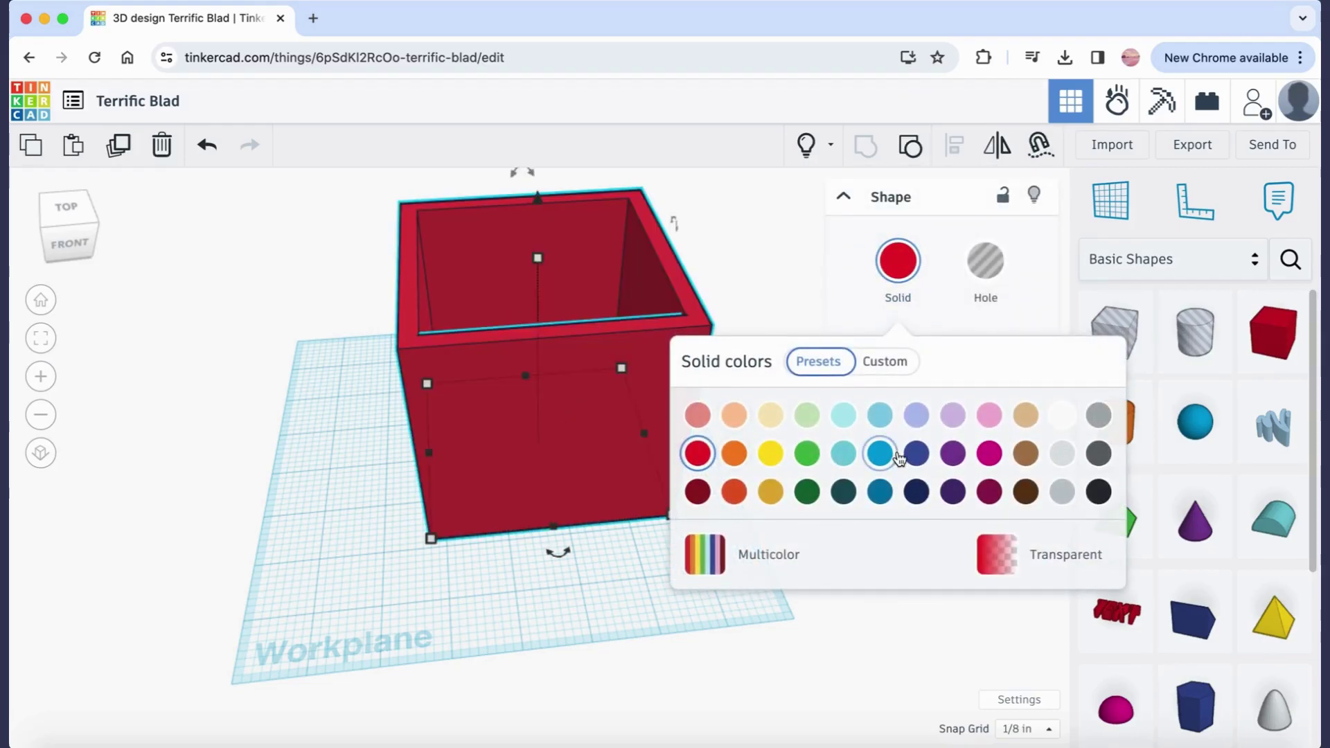
click(808, 417)
click(871, 616)
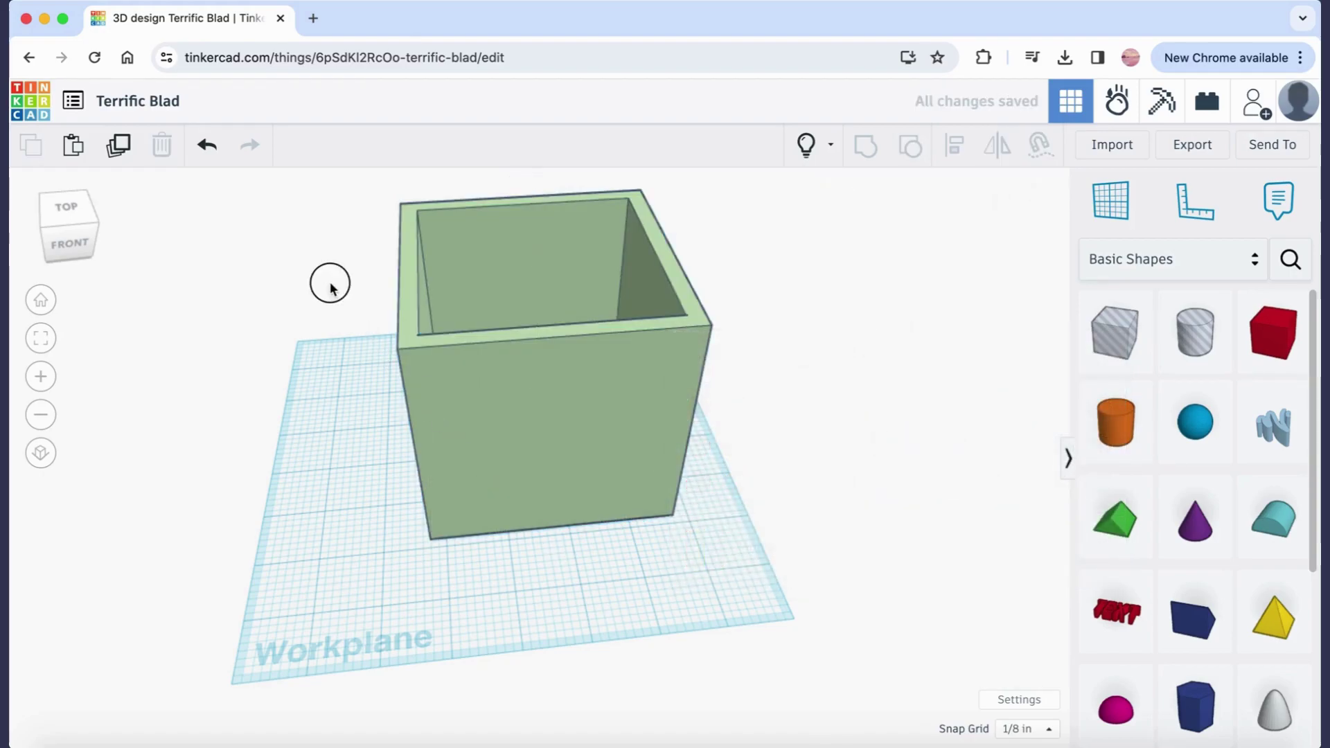
click(627, 499)
drag(650, 455, 433, 386)
Place a new Box beside the green box and set its length and width to 4.
click(895, 528)
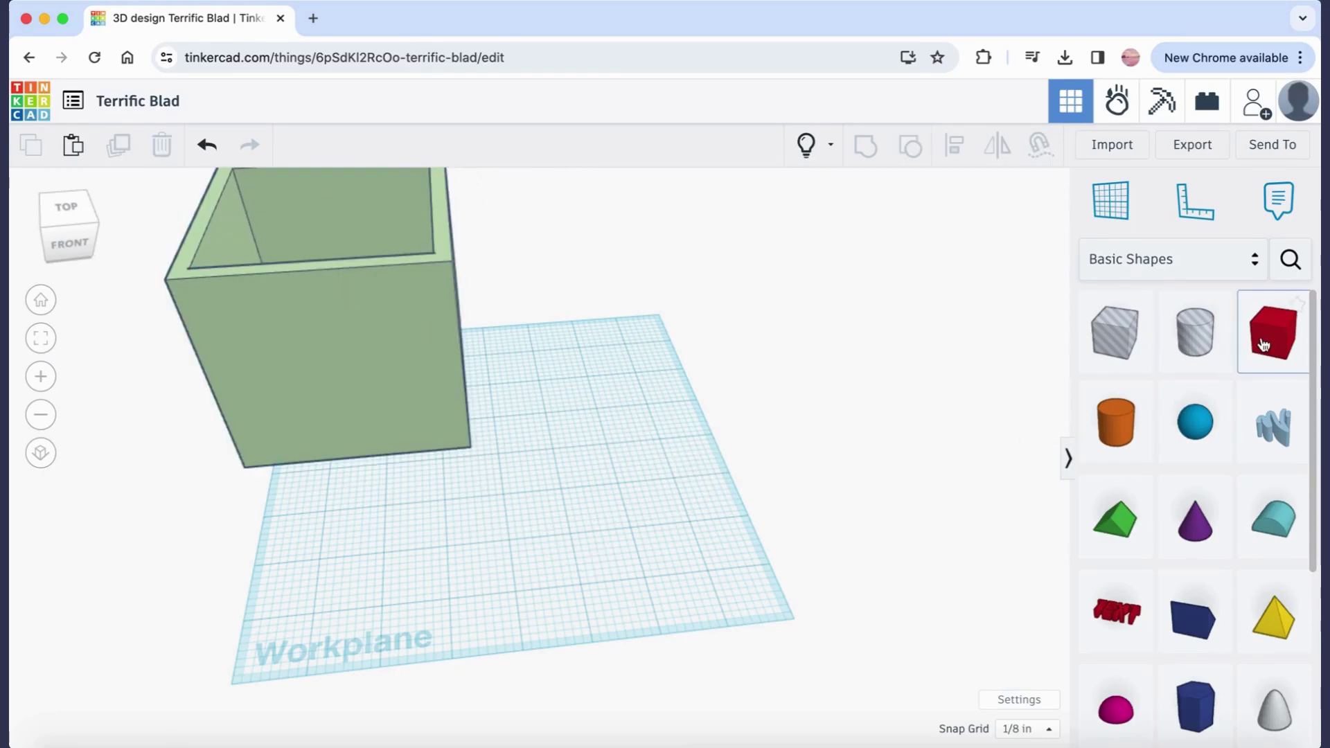
drag(1078, 374, 611, 468)
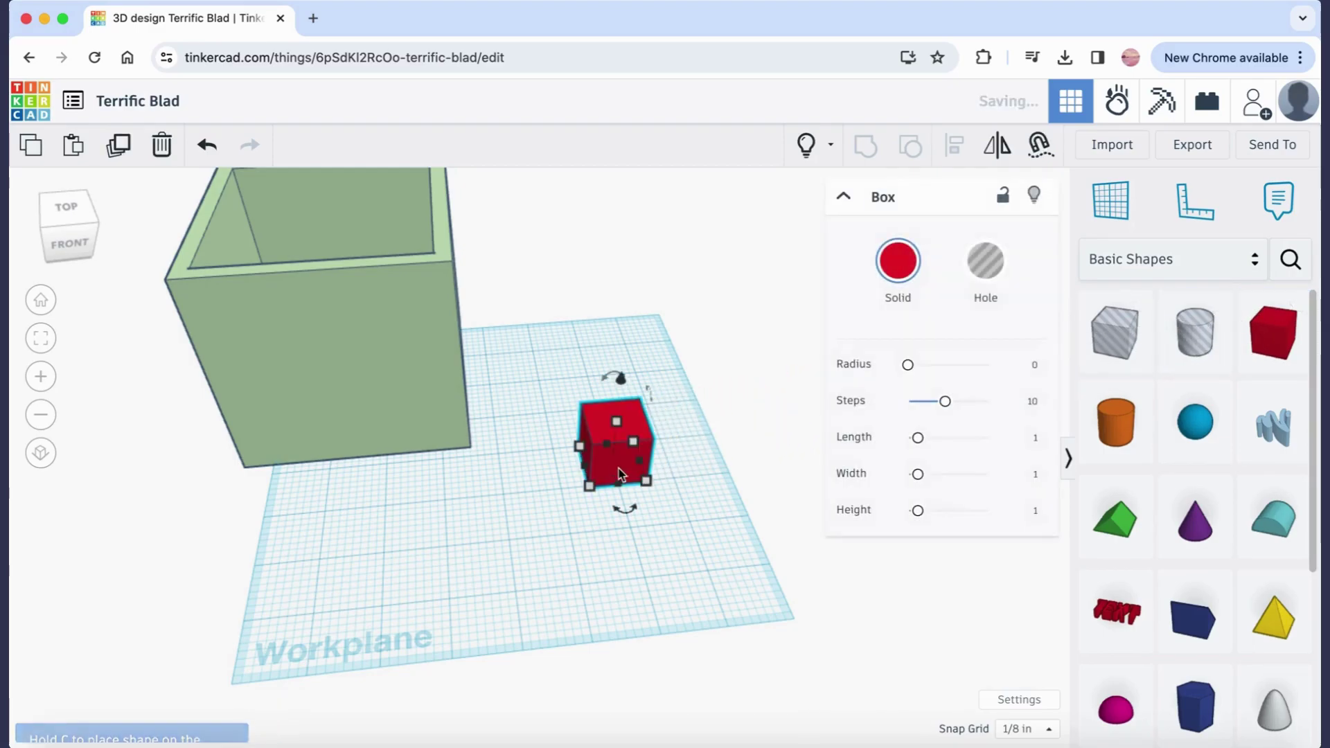
click(725, 453)
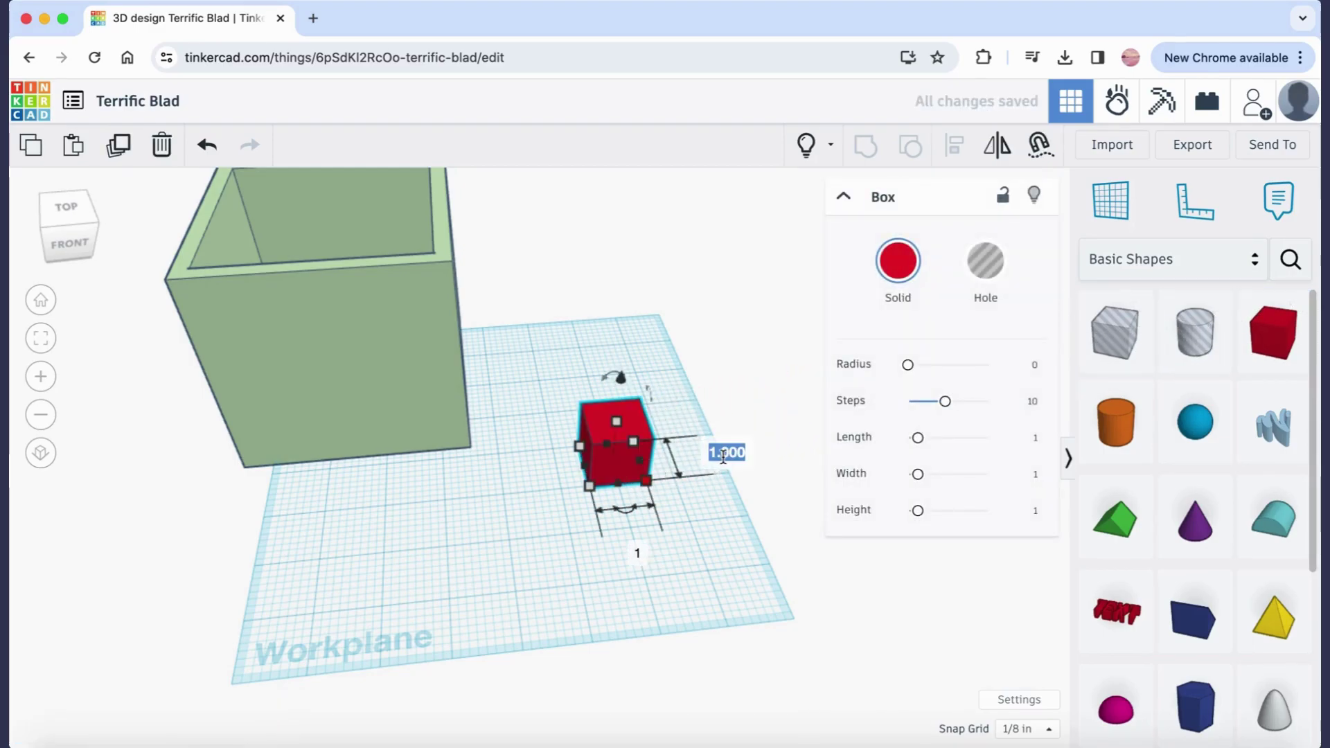
text(4)
key(Return)
click(684, 718)
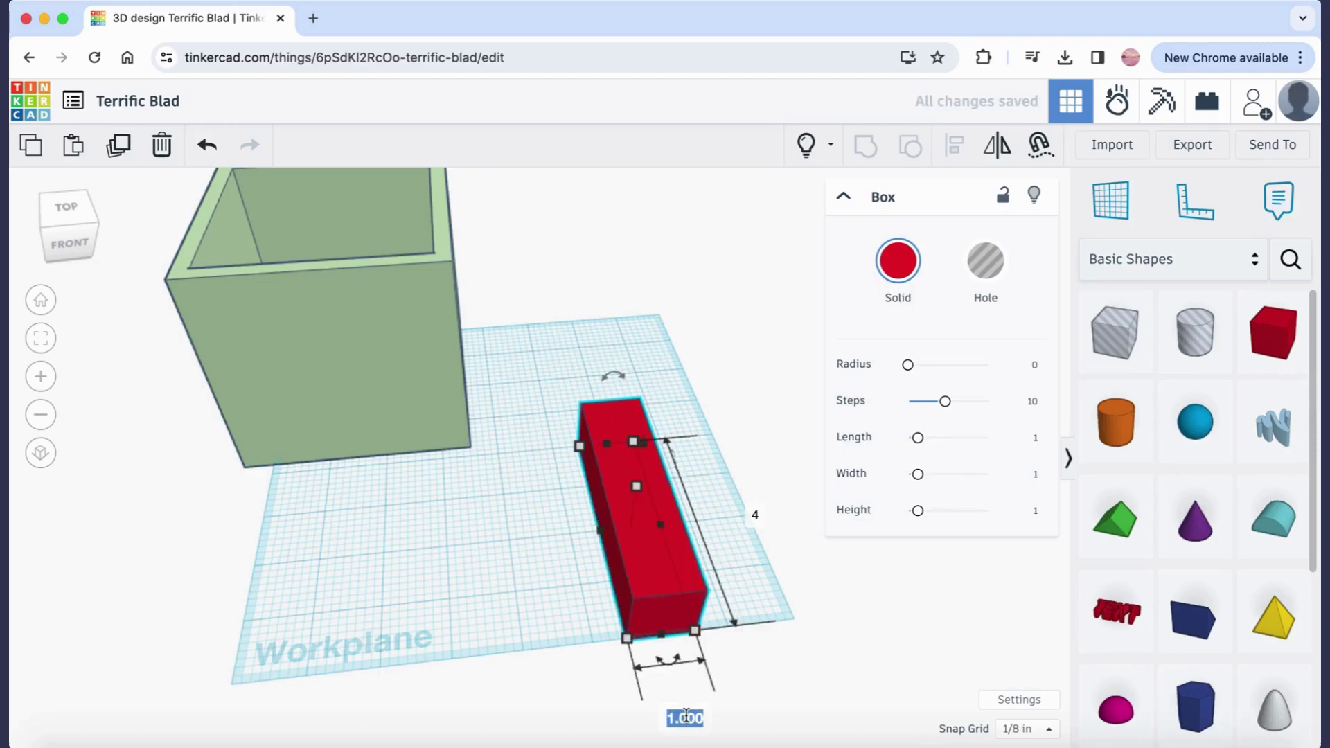
text(4)
key(Return)
Shift the square back and left and flatten it to 0.1 height.
drag(695, 573, 613, 483)
mouse_move(740, 457)
click(724, 437)
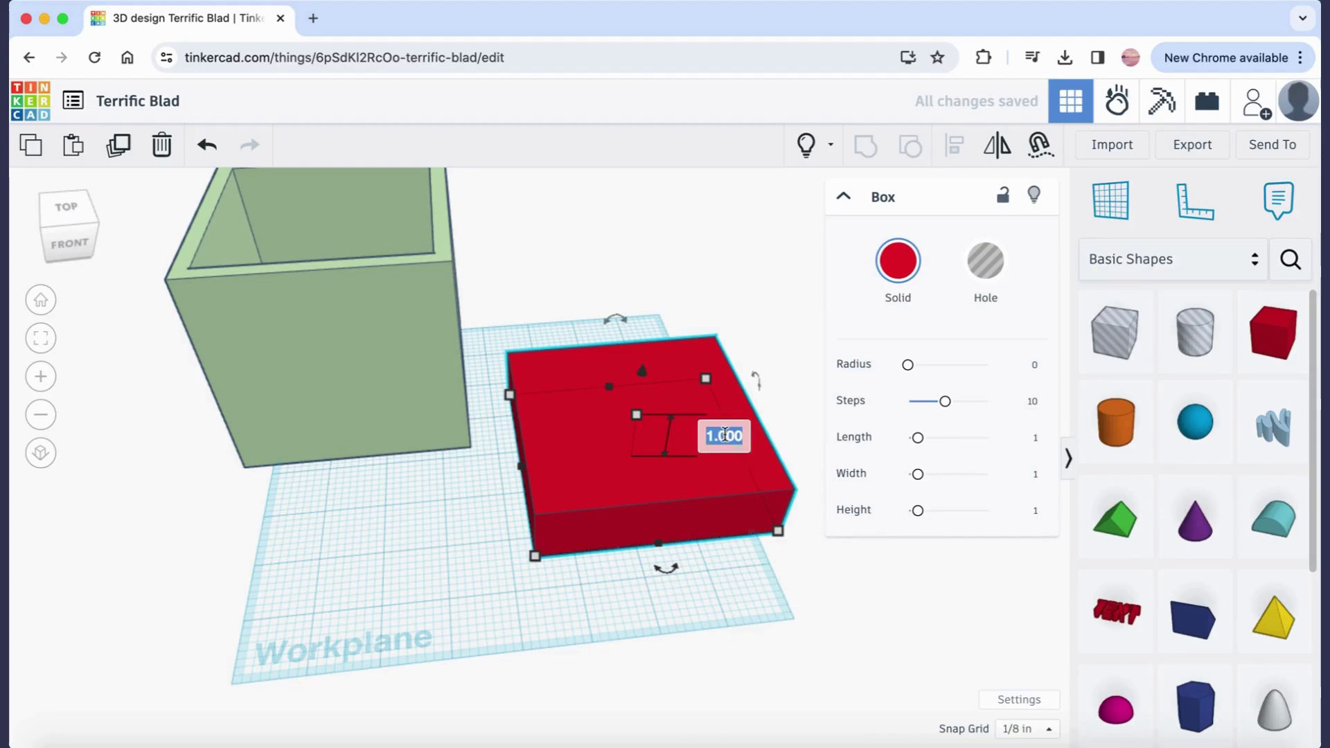
text(0.1)
key(Return)
click(850, 589)
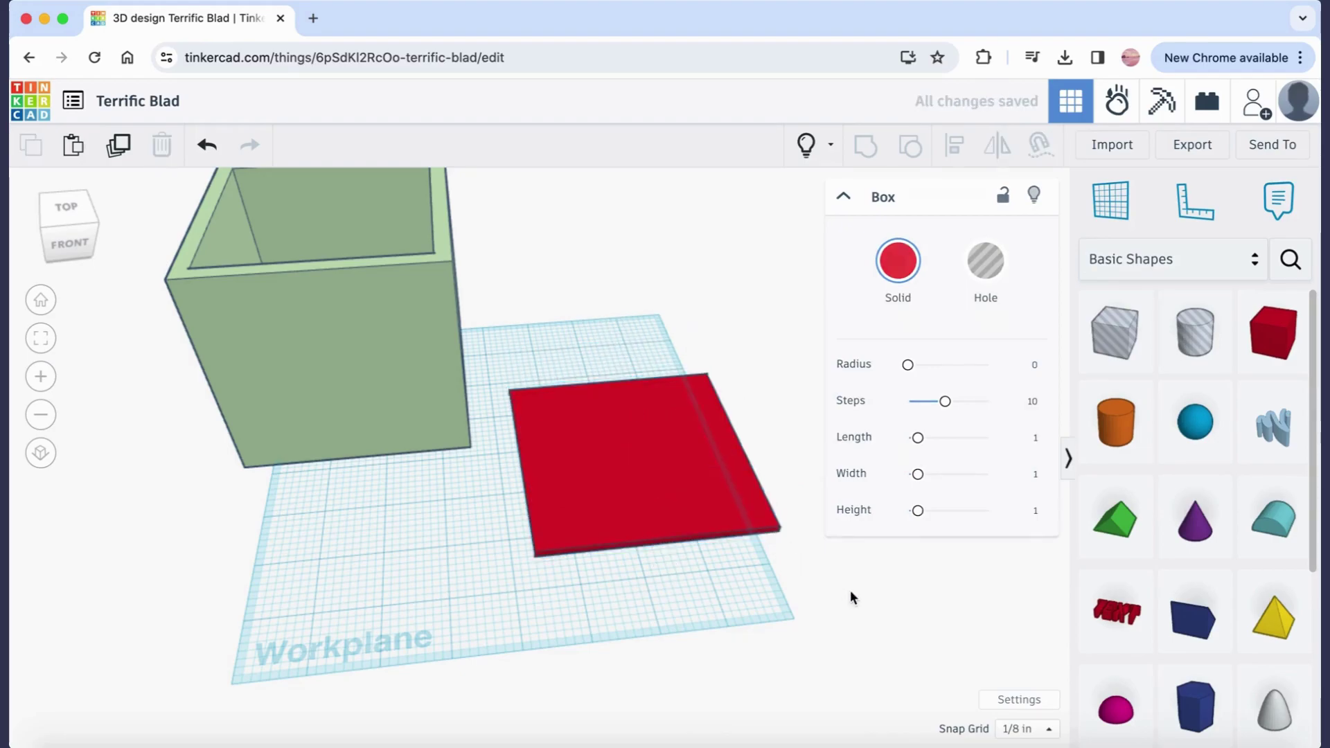
Move the first slab toward the green box, add another Box, and set its length to 3.5.
drag(589, 465, 571, 389)
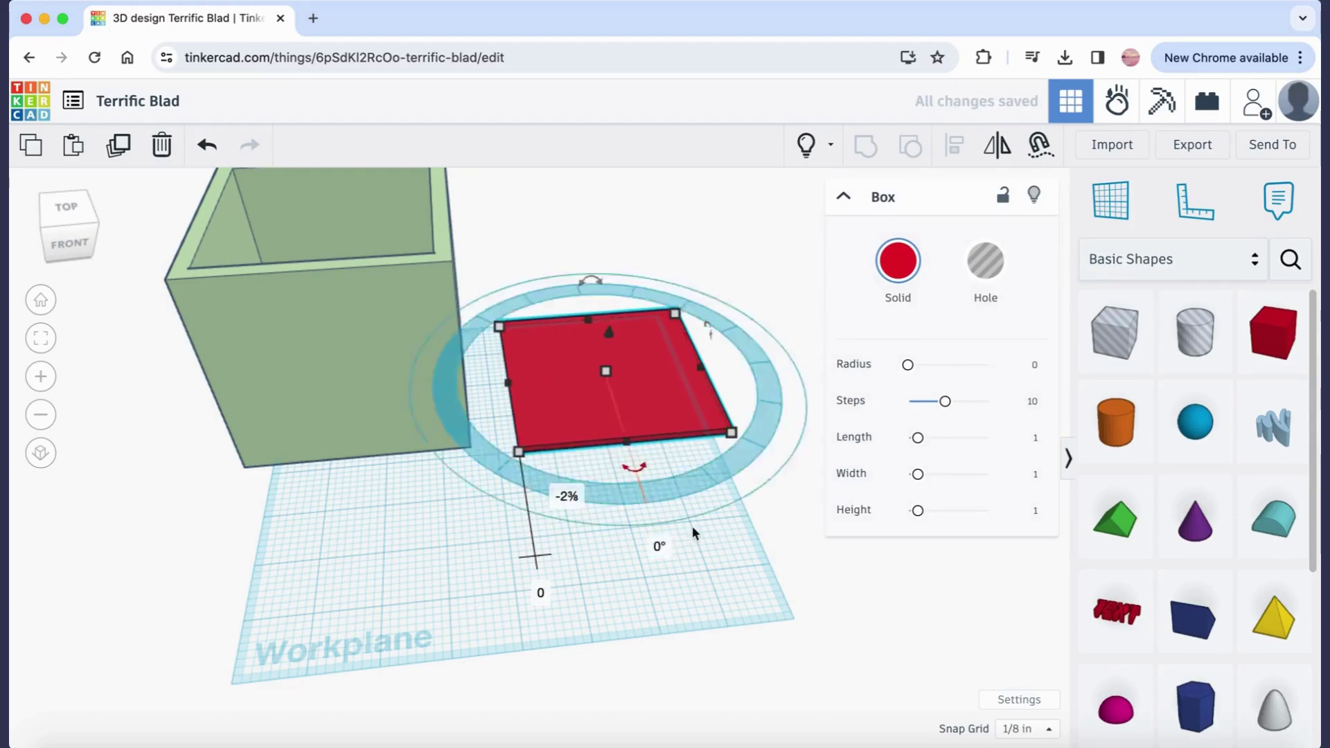
click(712, 552)
drag(1277, 350, 559, 558)
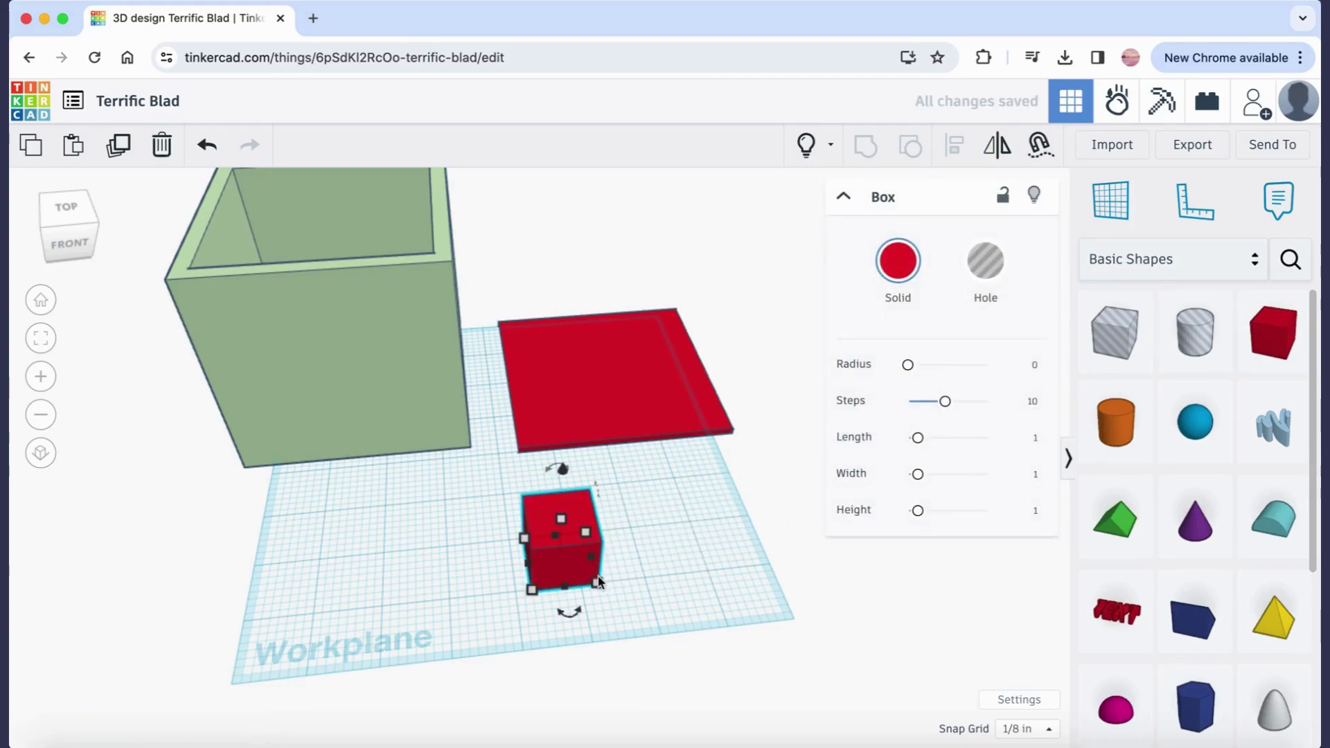
mouse_move(600, 583)
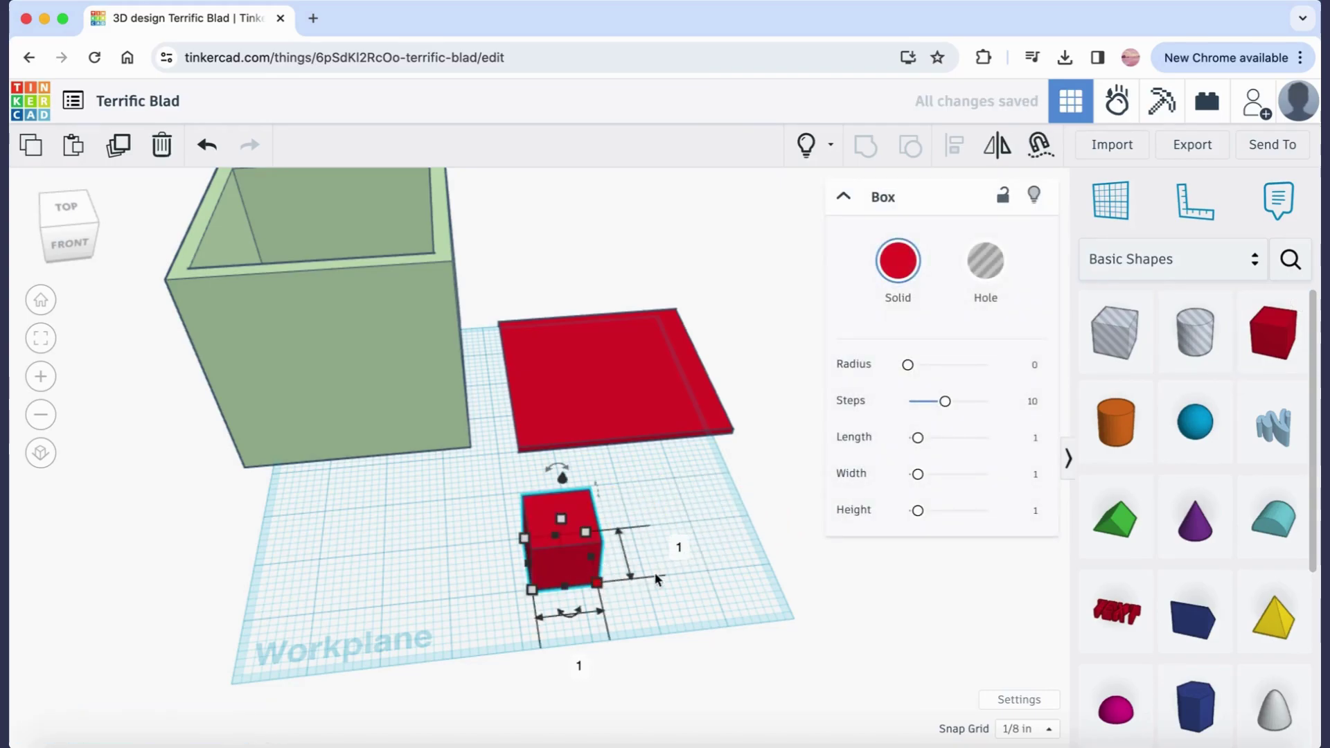
click(680, 549)
text(3.5)
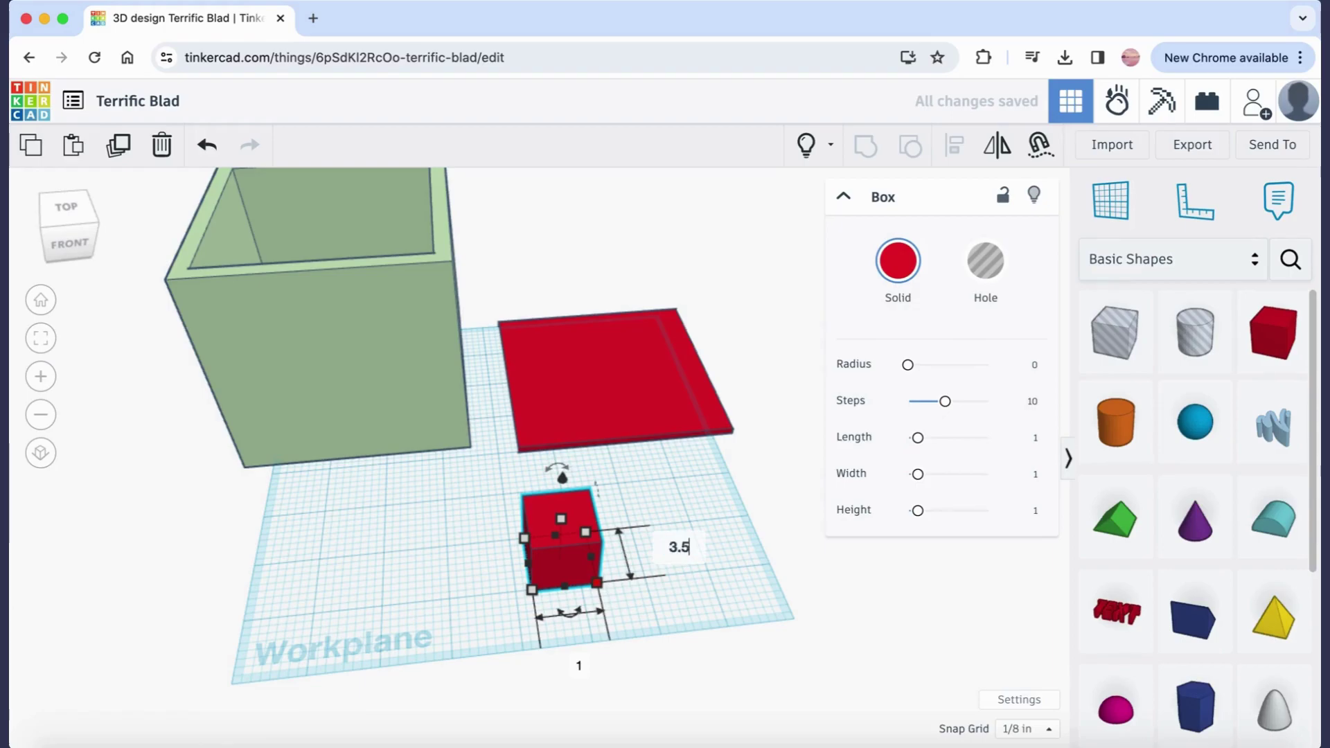
key(Return)
Set the new box's width to 3.5 and its height to 0.1.
drag(590, 595, 585, 546)
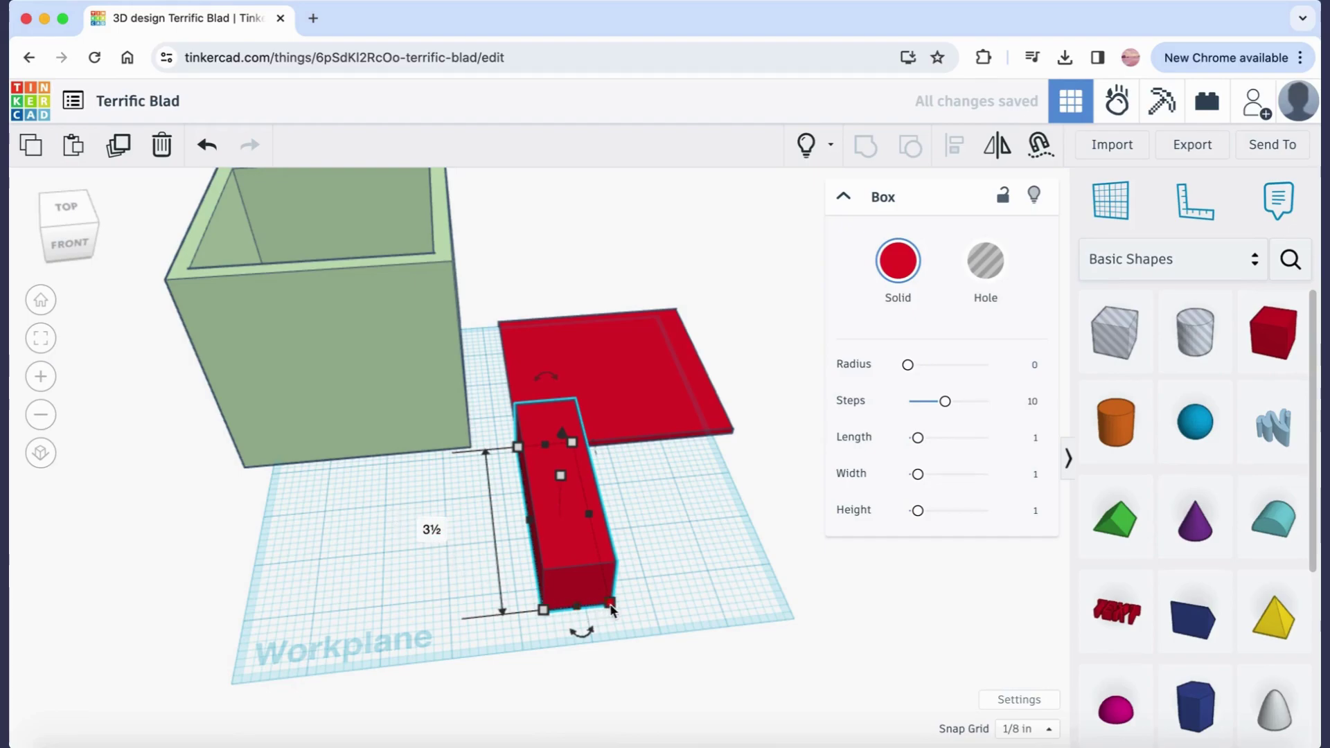
click(593, 687)
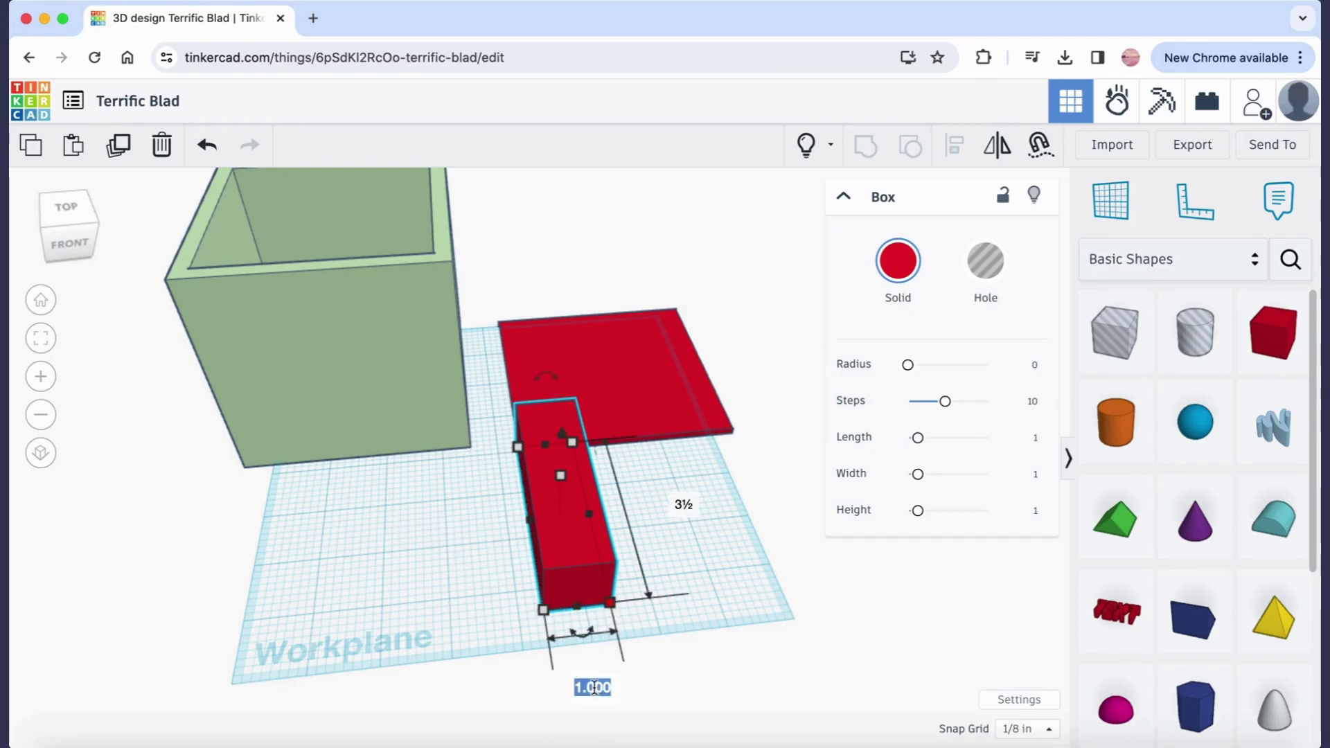
text(3.5)
key(Return)
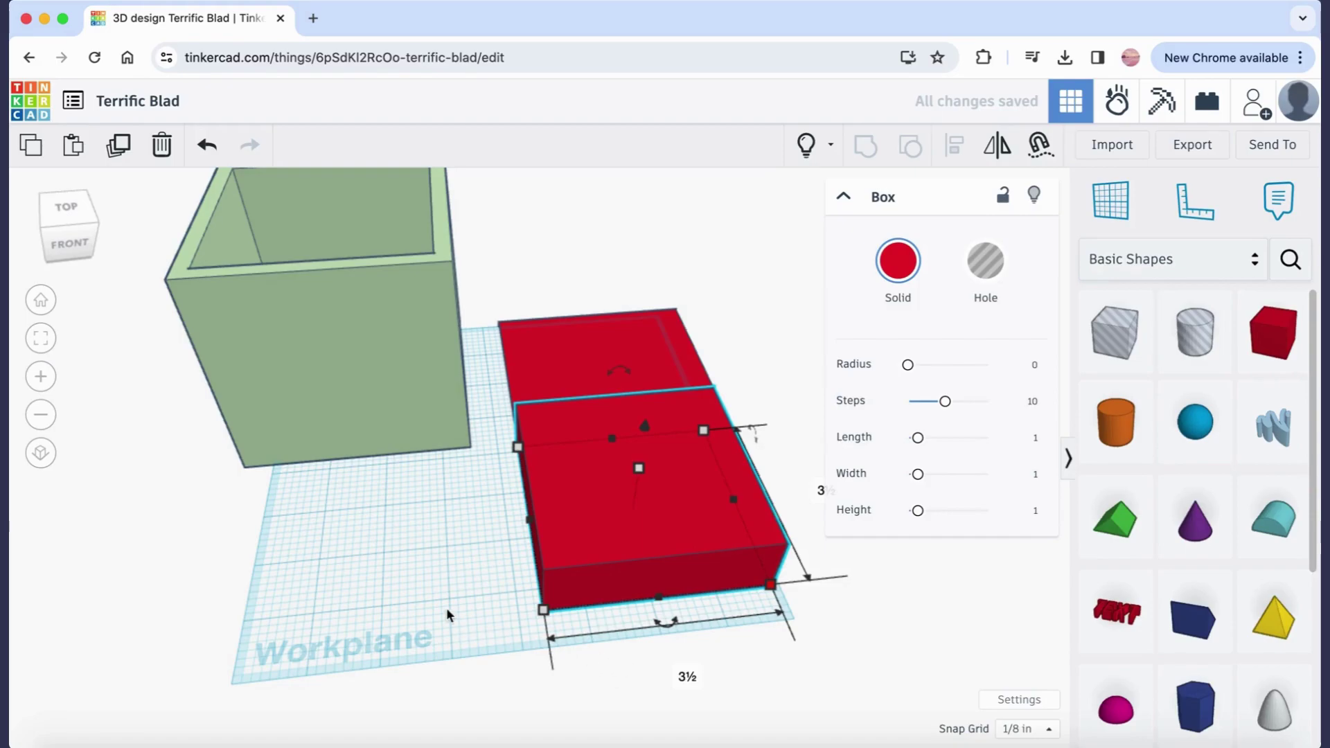
click(444, 559)
click(653, 514)
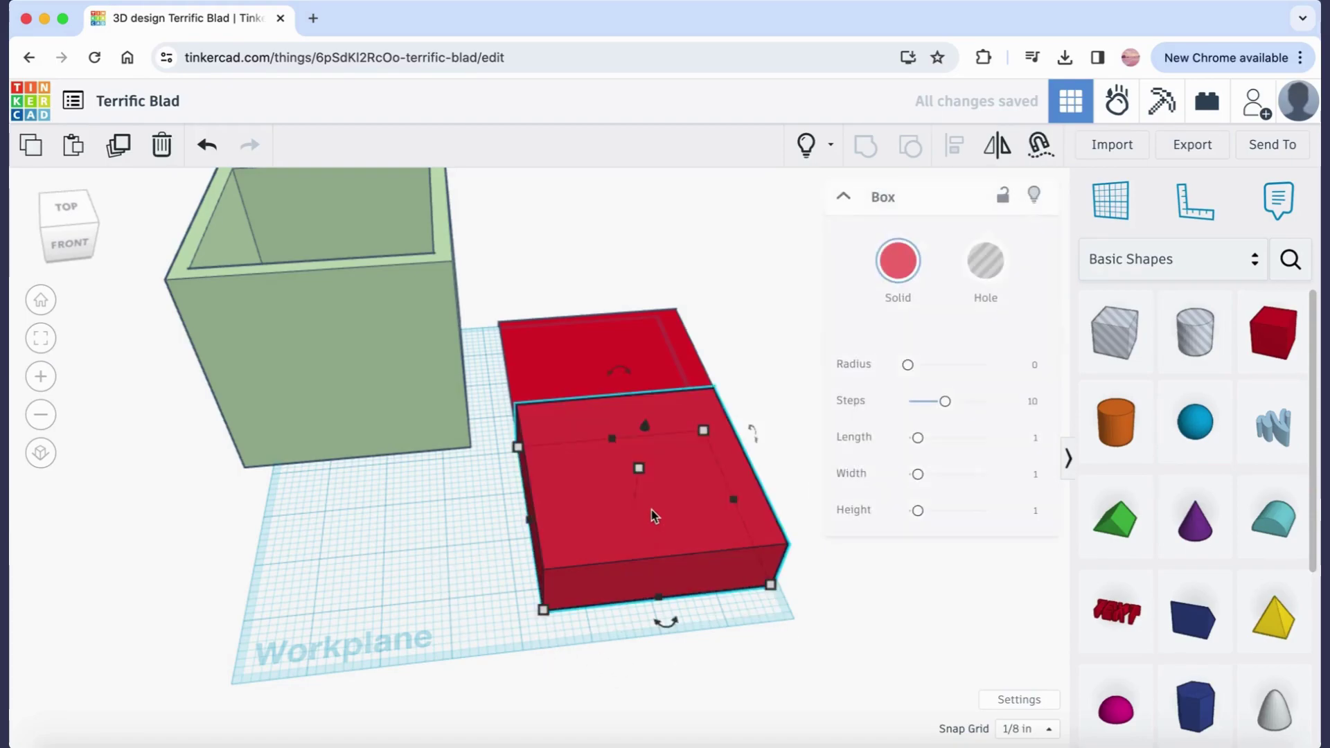
click(728, 489)
text(0.)
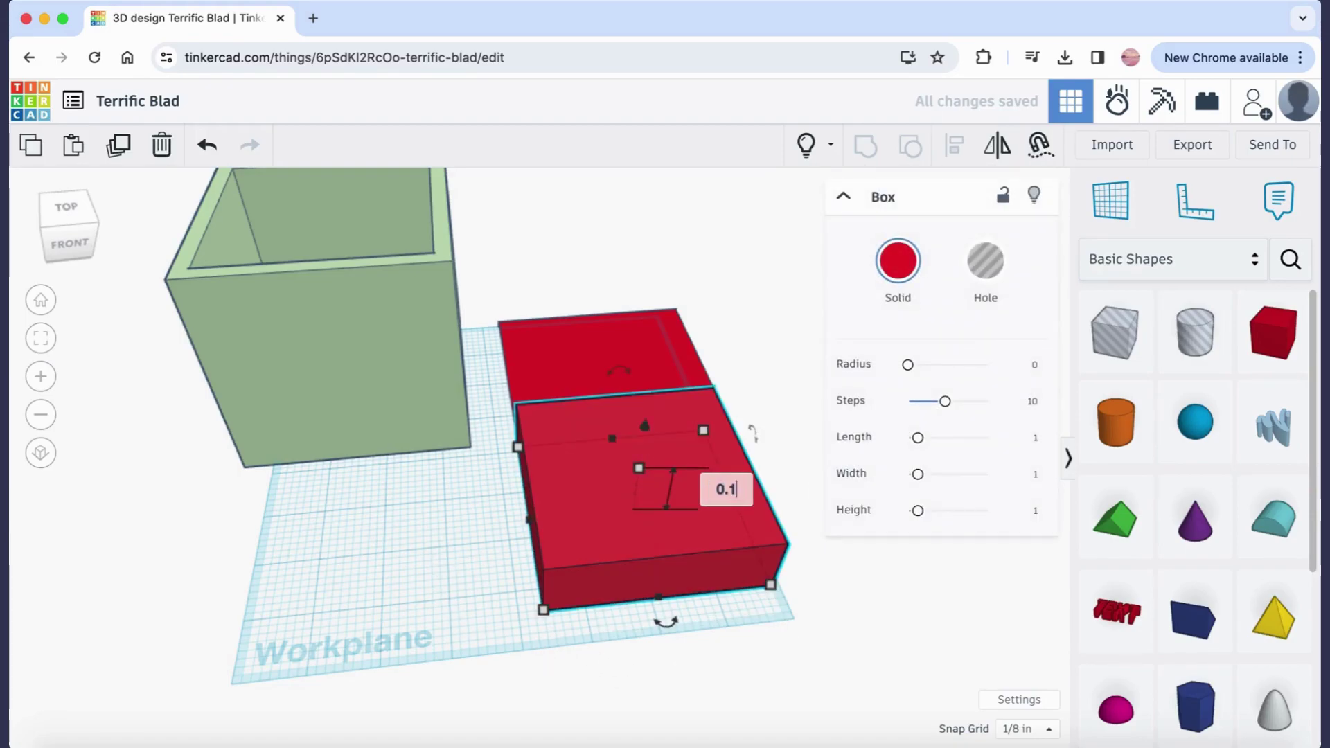
text(1)
key(Return)
Centre the two flat red slabs on each other along both axes.
click(460, 537)
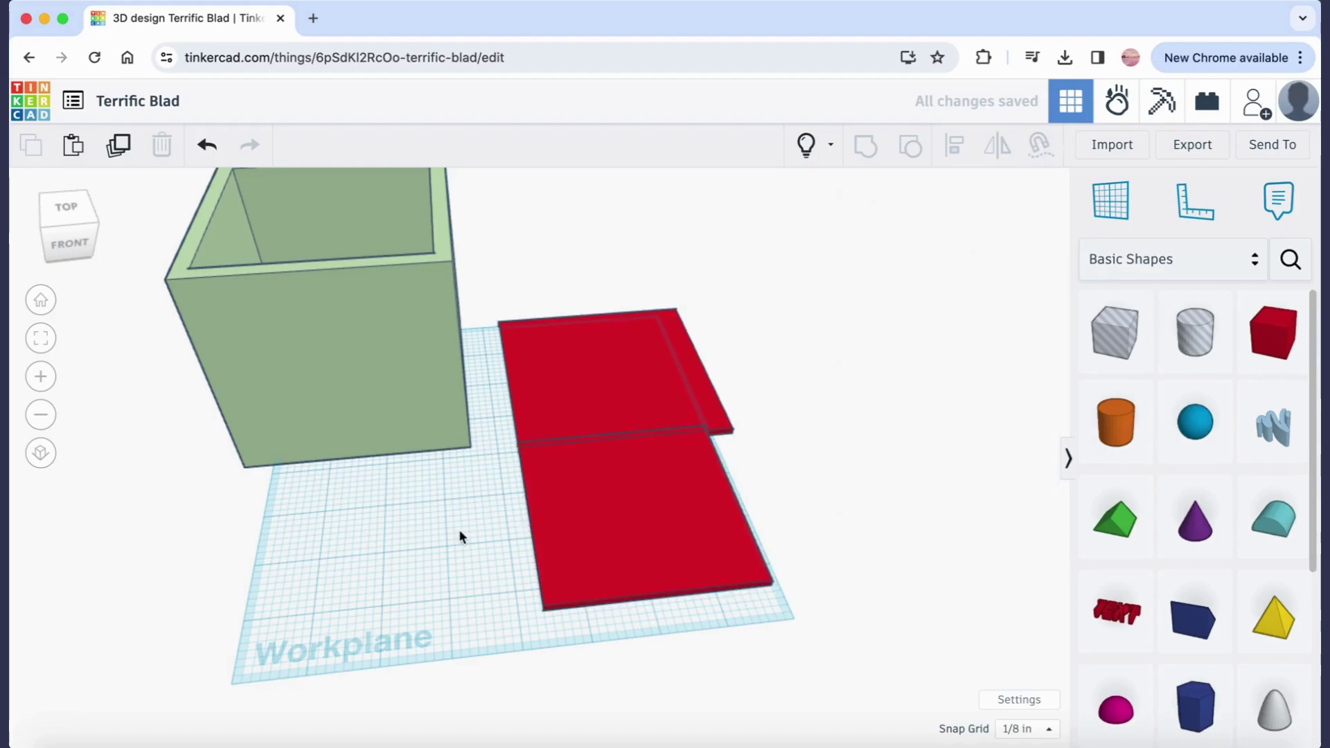
drag(498, 268, 776, 641)
click(953, 147)
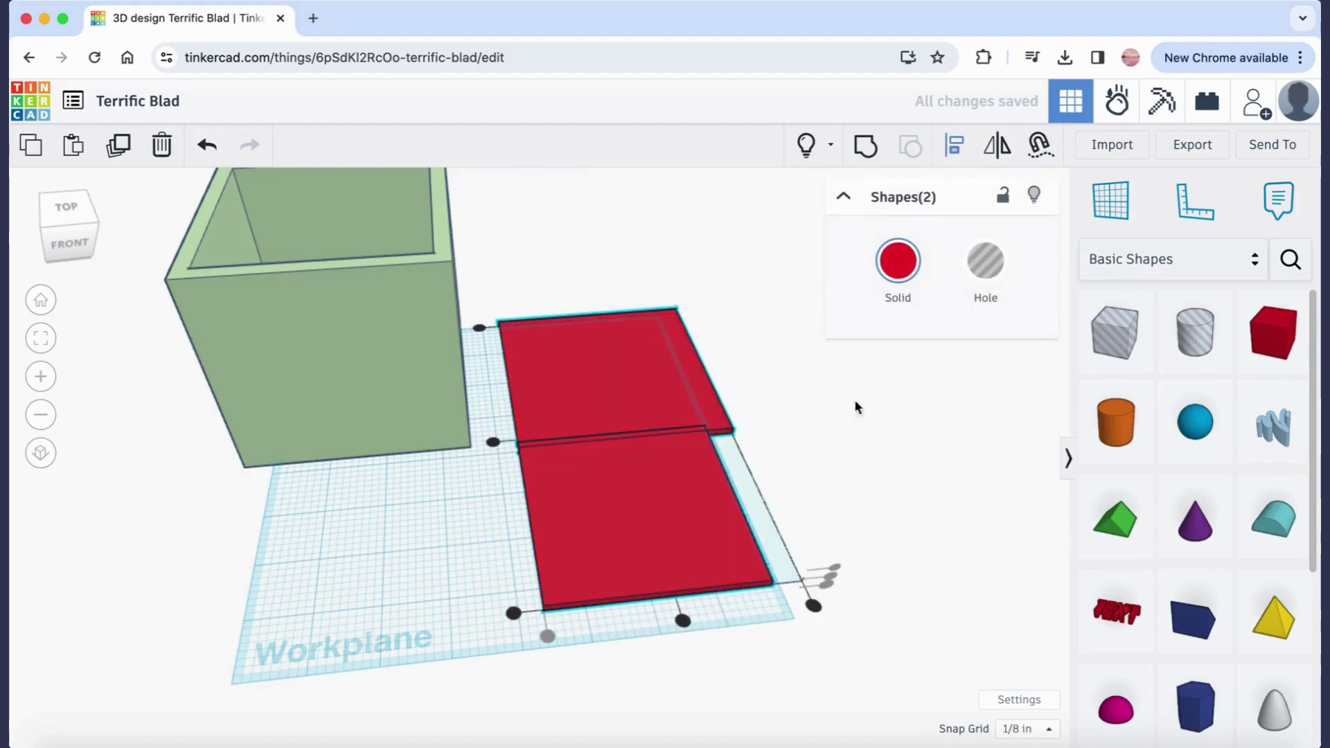
click(687, 622)
click(493, 442)
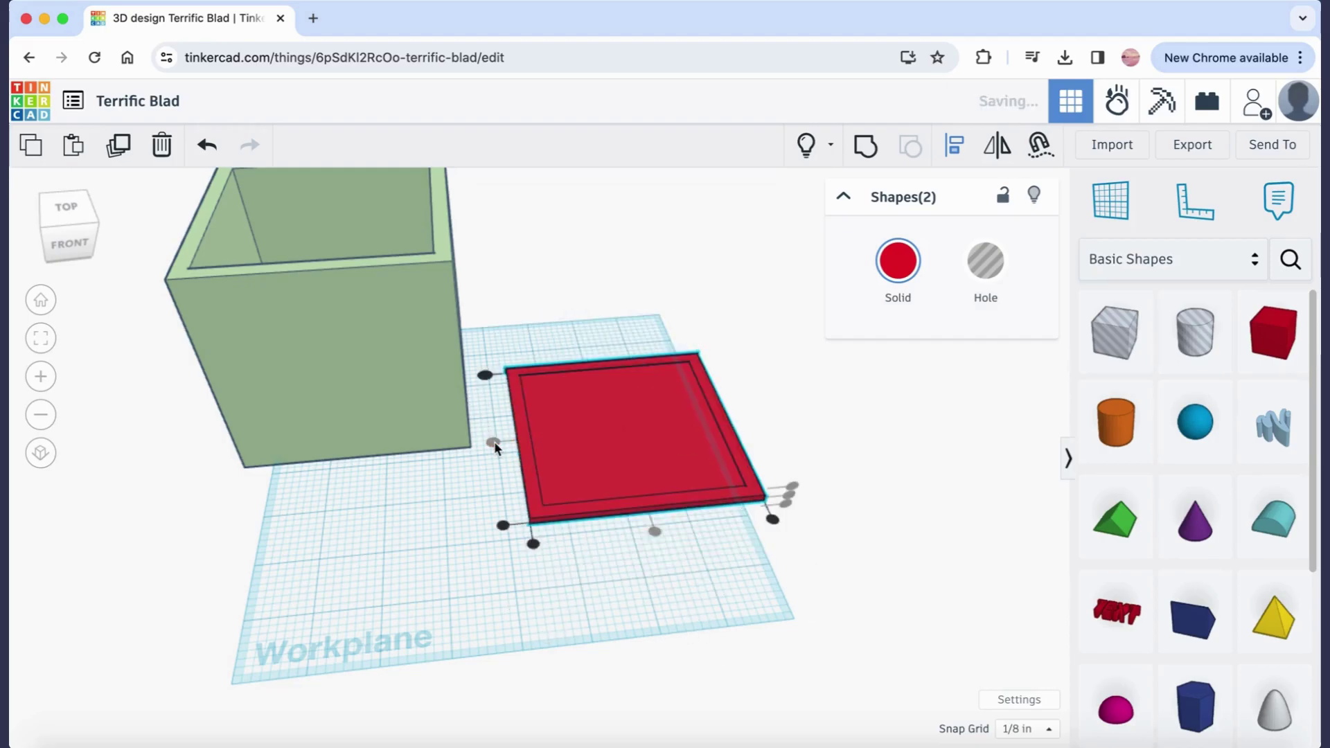
click(659, 560)
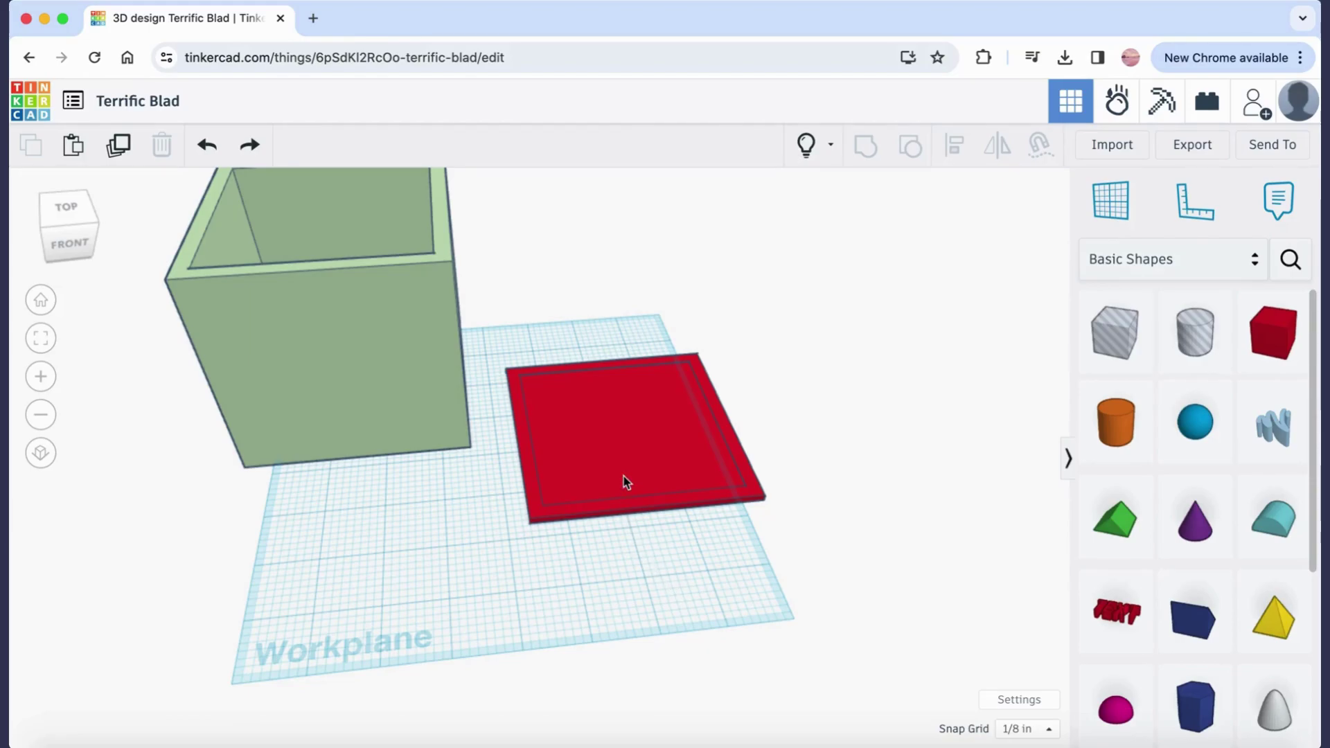
Set the thin red plate's height to 0.1 and select both red lid layers.
click(624, 444)
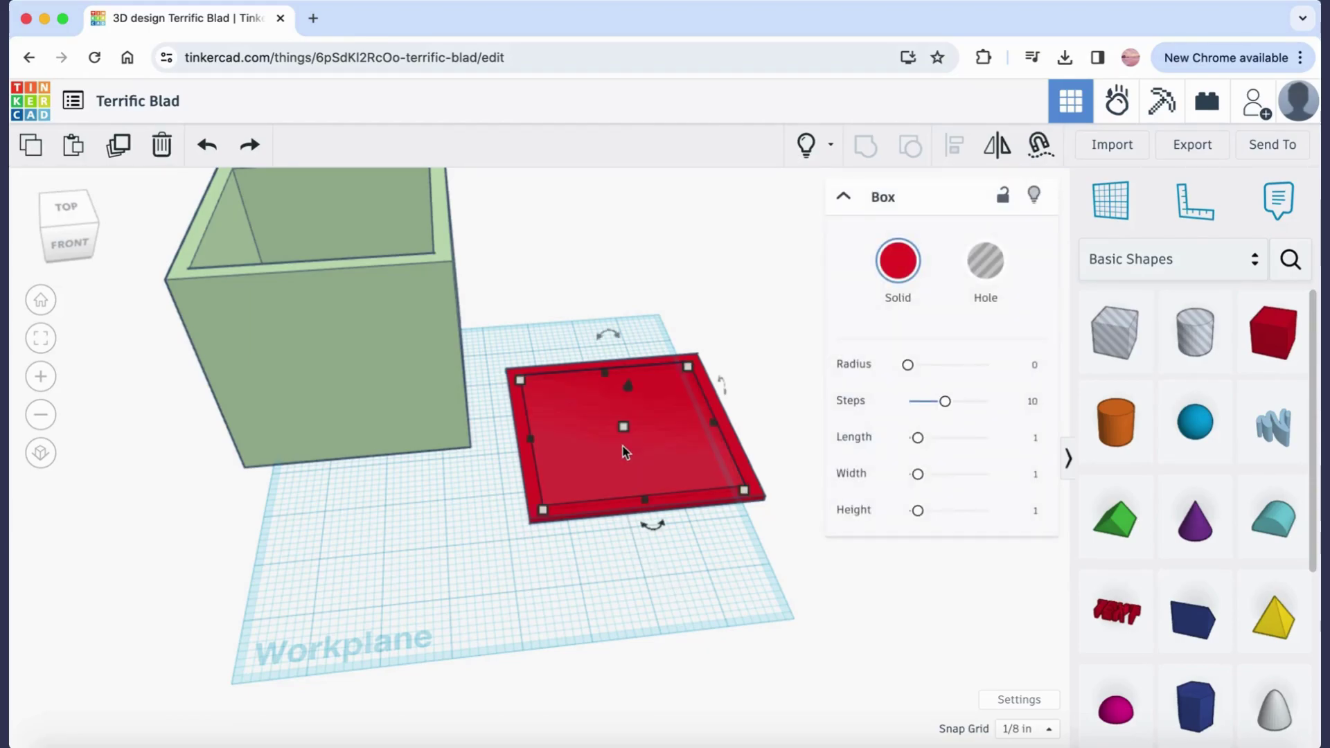
drag(628, 386, 628, 381)
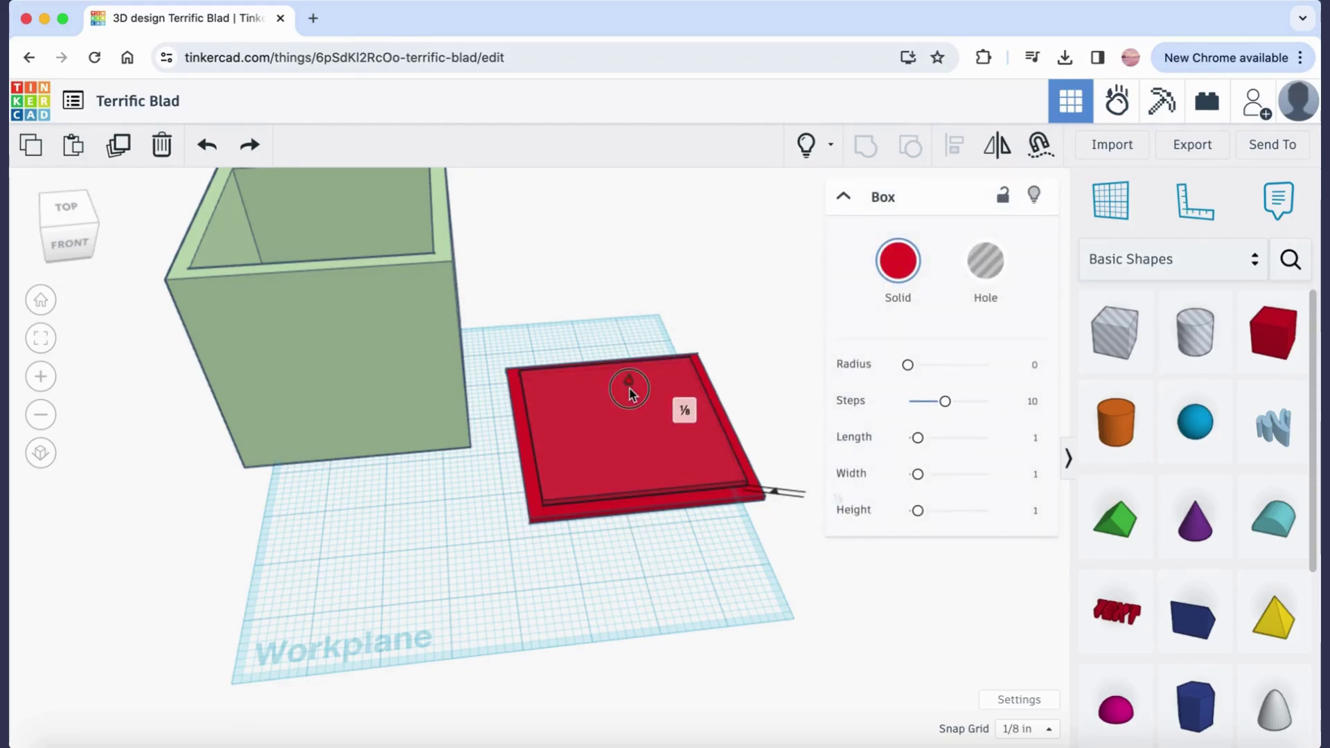
click(690, 409)
text(0.1)
key(Return)
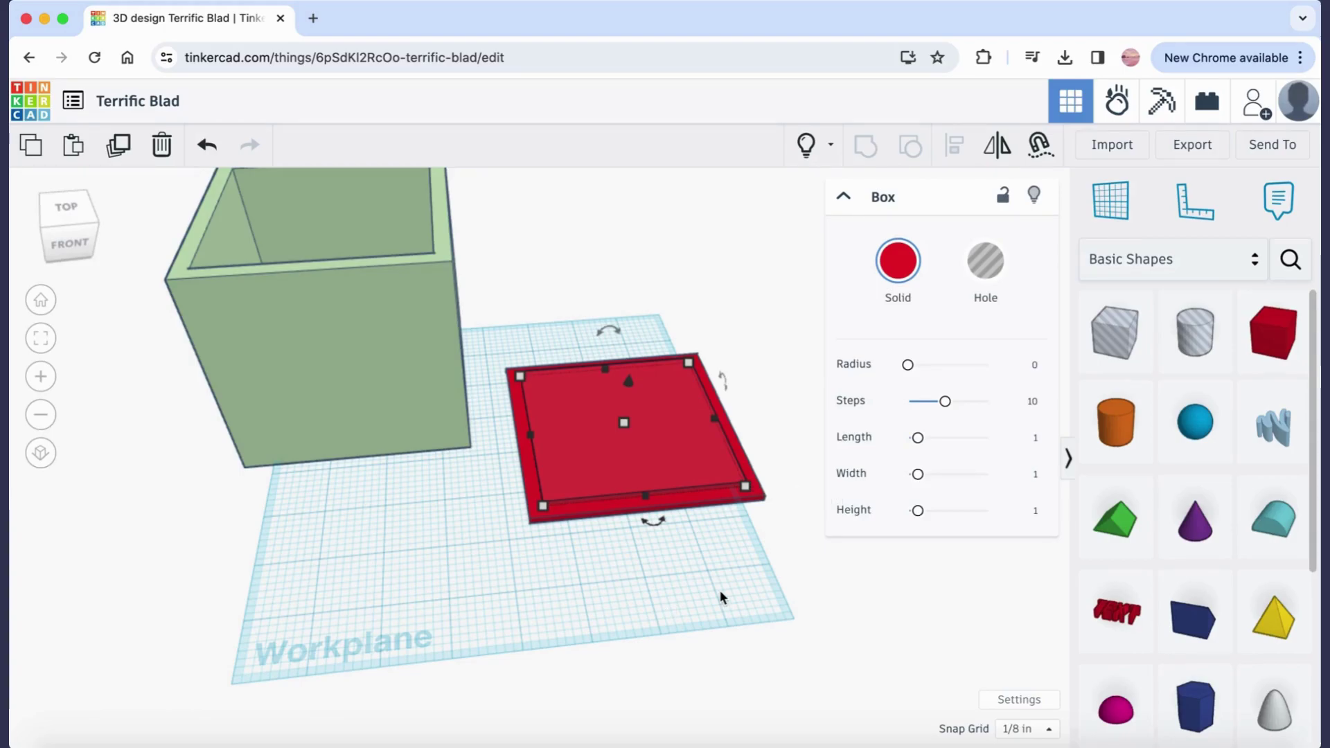
drag(551, 319, 745, 582)
Group the two red layers into one lid and colour it light green.
click(863, 154)
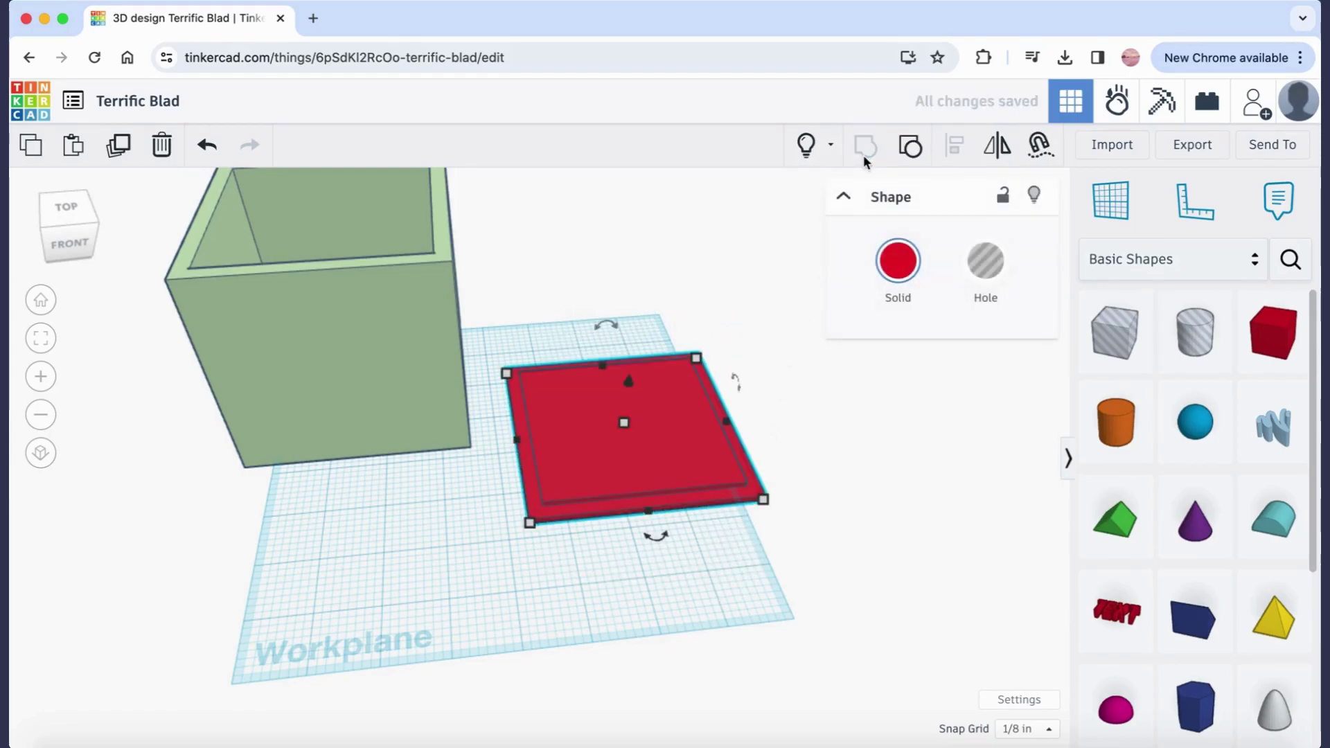
click(910, 266)
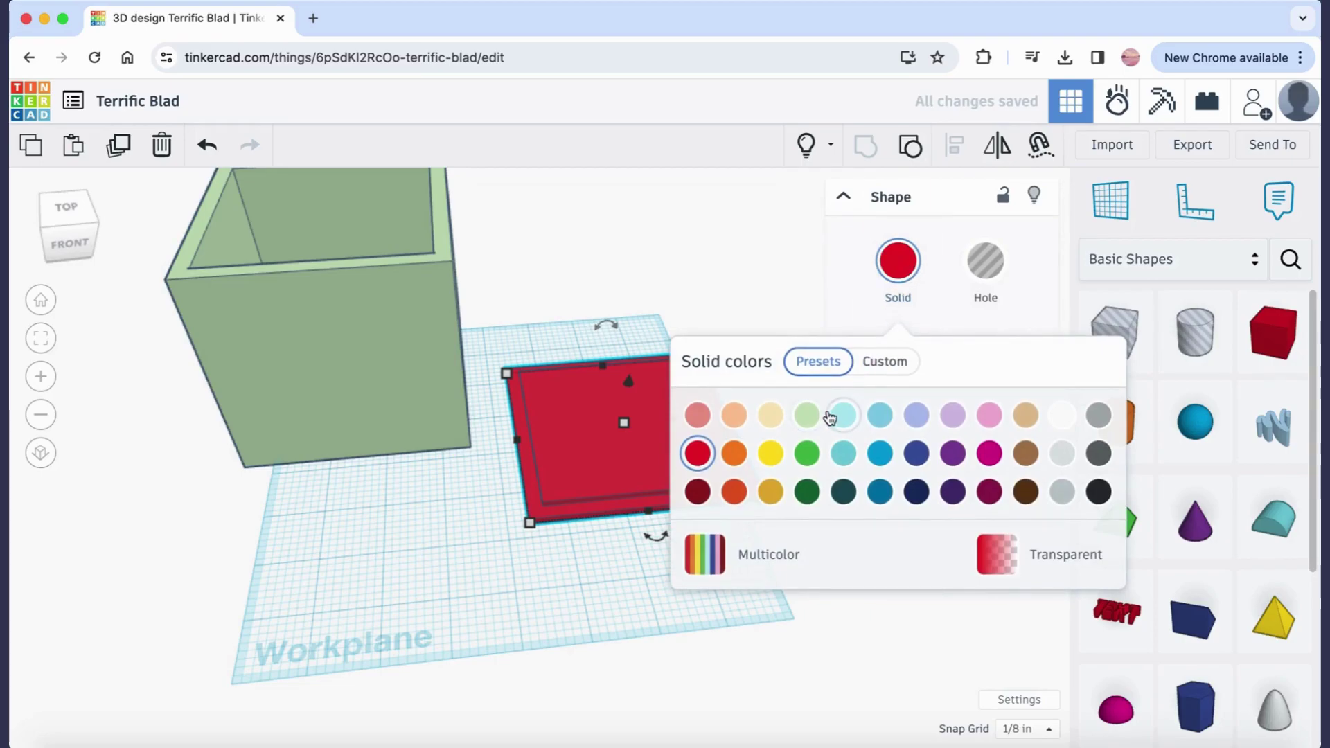
click(807, 416)
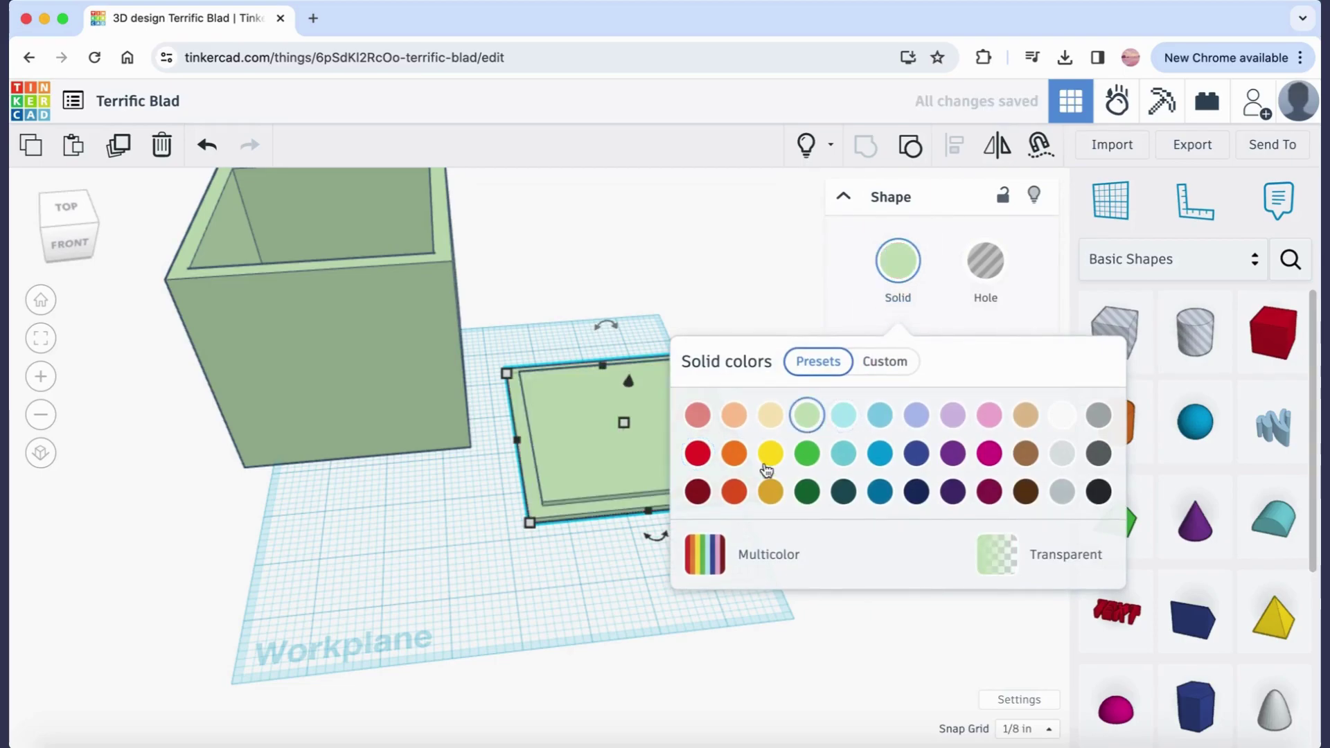
click(559, 585)
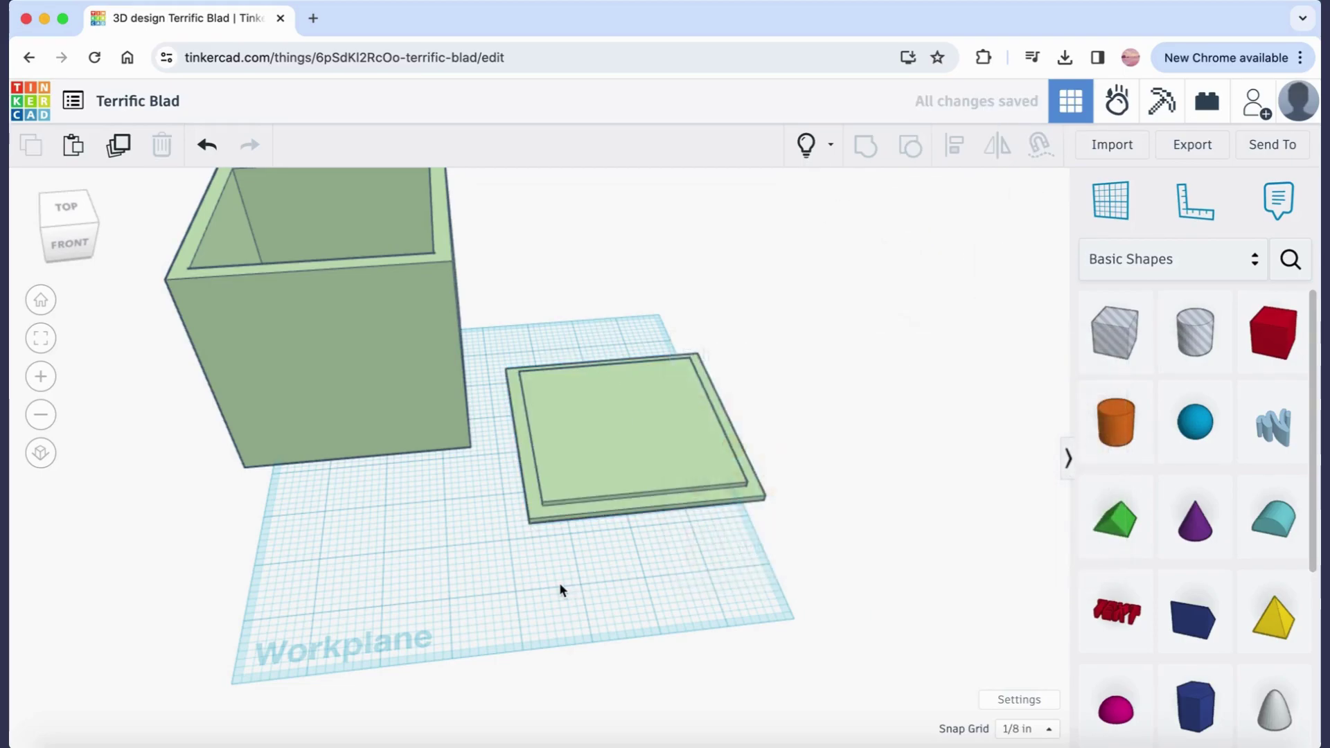
Flip the lid over 180 degrees and drop a text shape onto it.
click(584, 430)
mouse_move(604, 324)
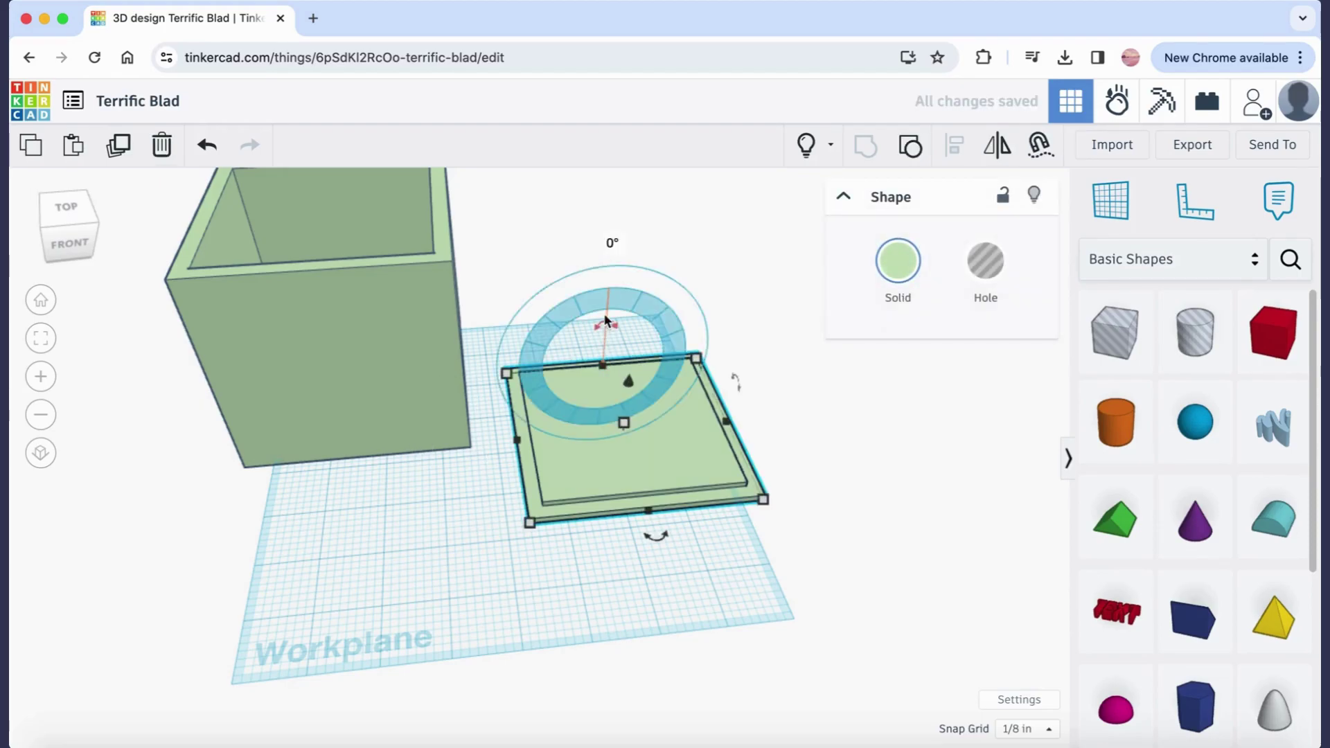
text(189)
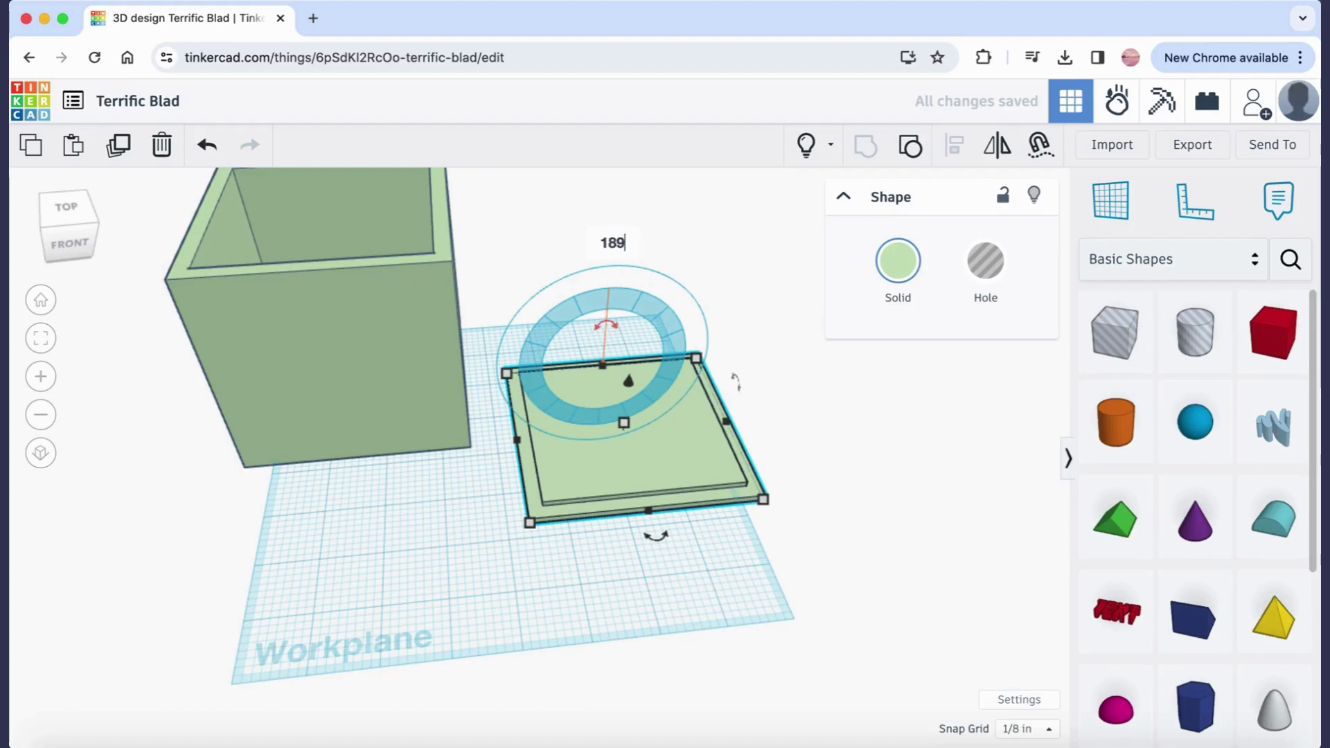
key(Return)
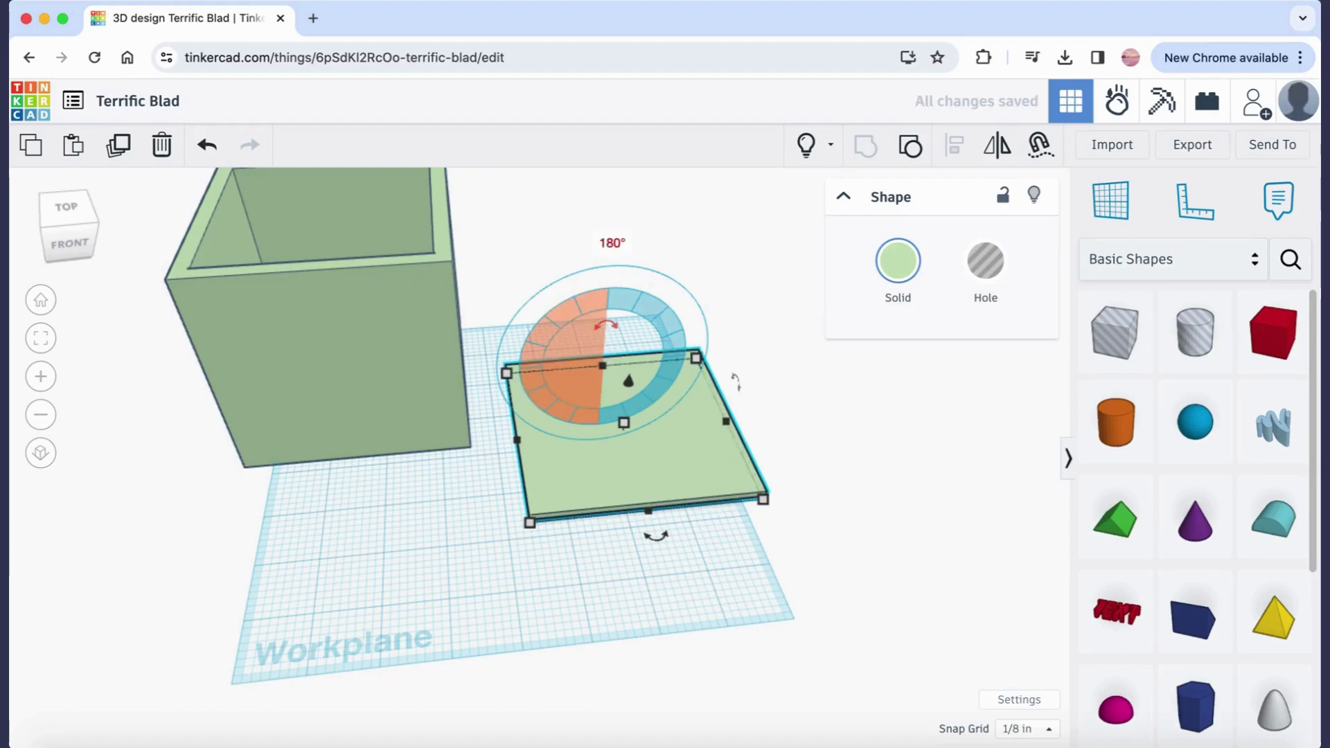
click(819, 538)
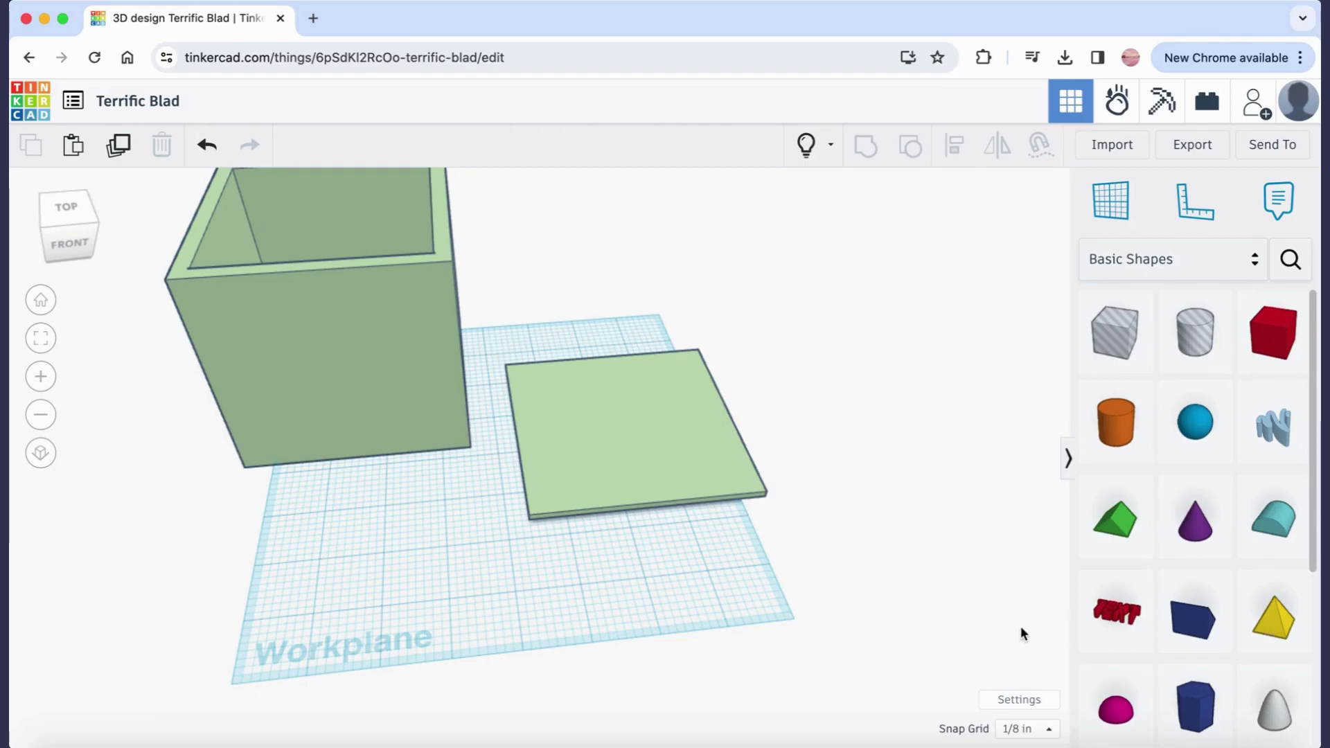
drag(1116, 615, 626, 427)
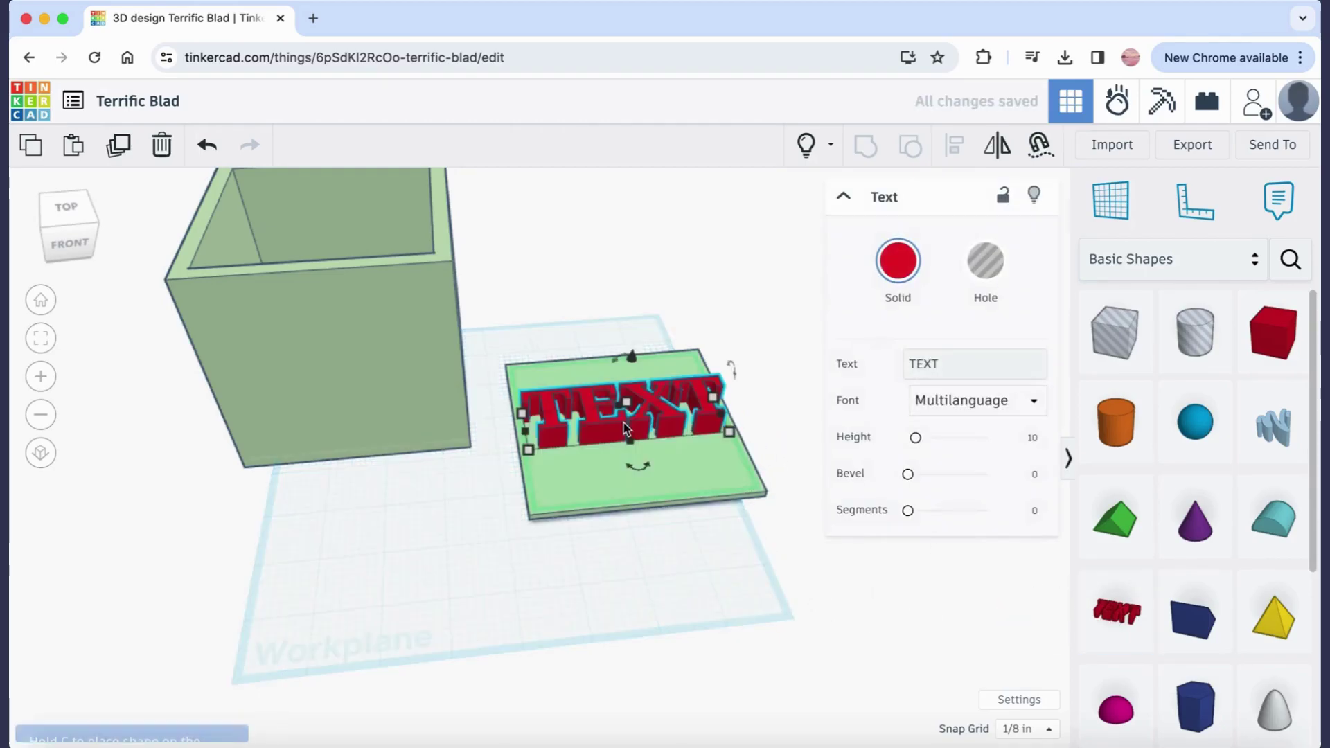
click(926, 367)
double_click(926, 372)
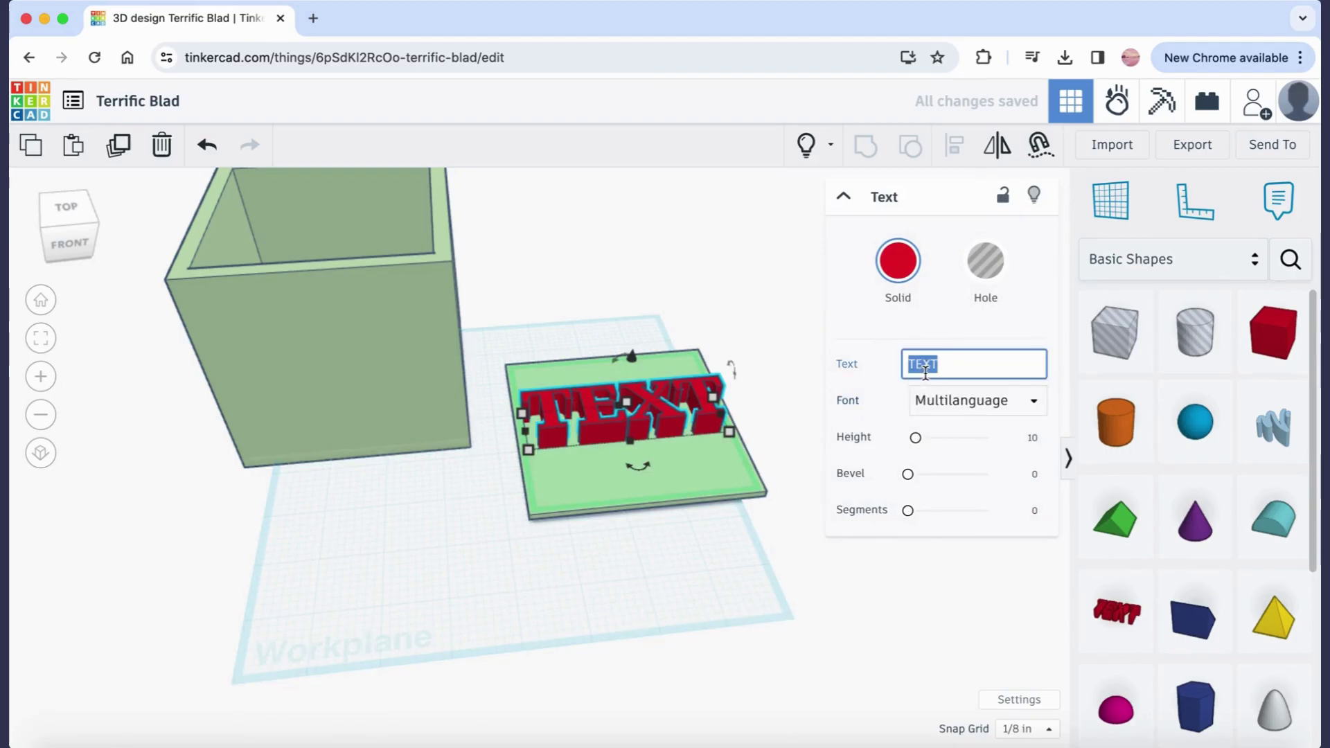
text(Name)
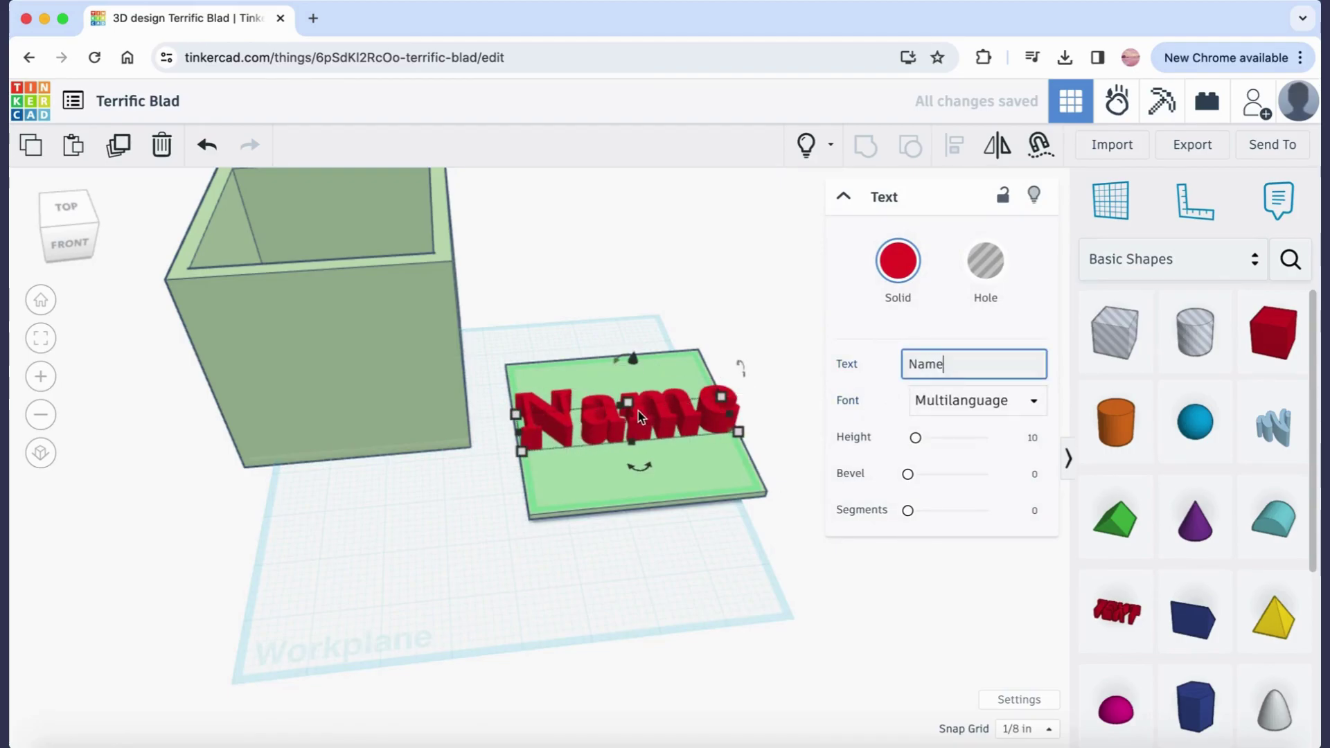
click(713, 416)
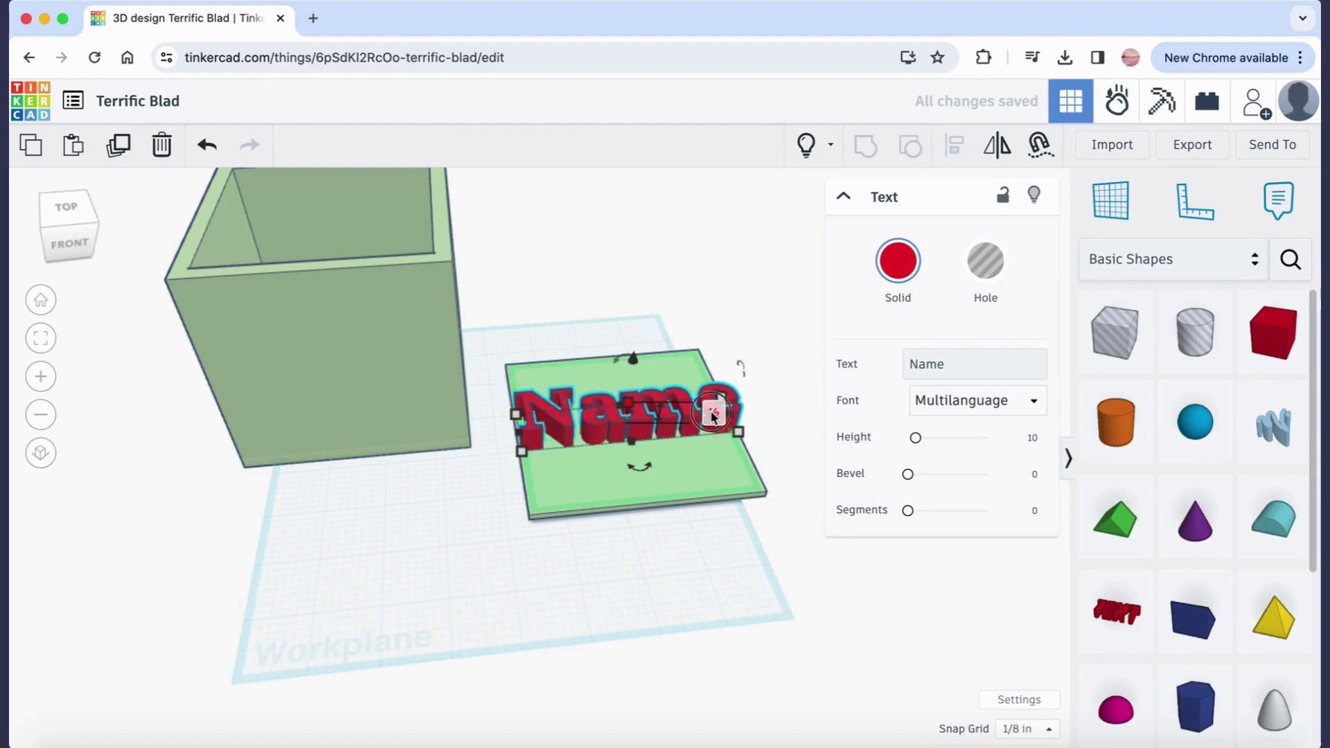
text(0.)
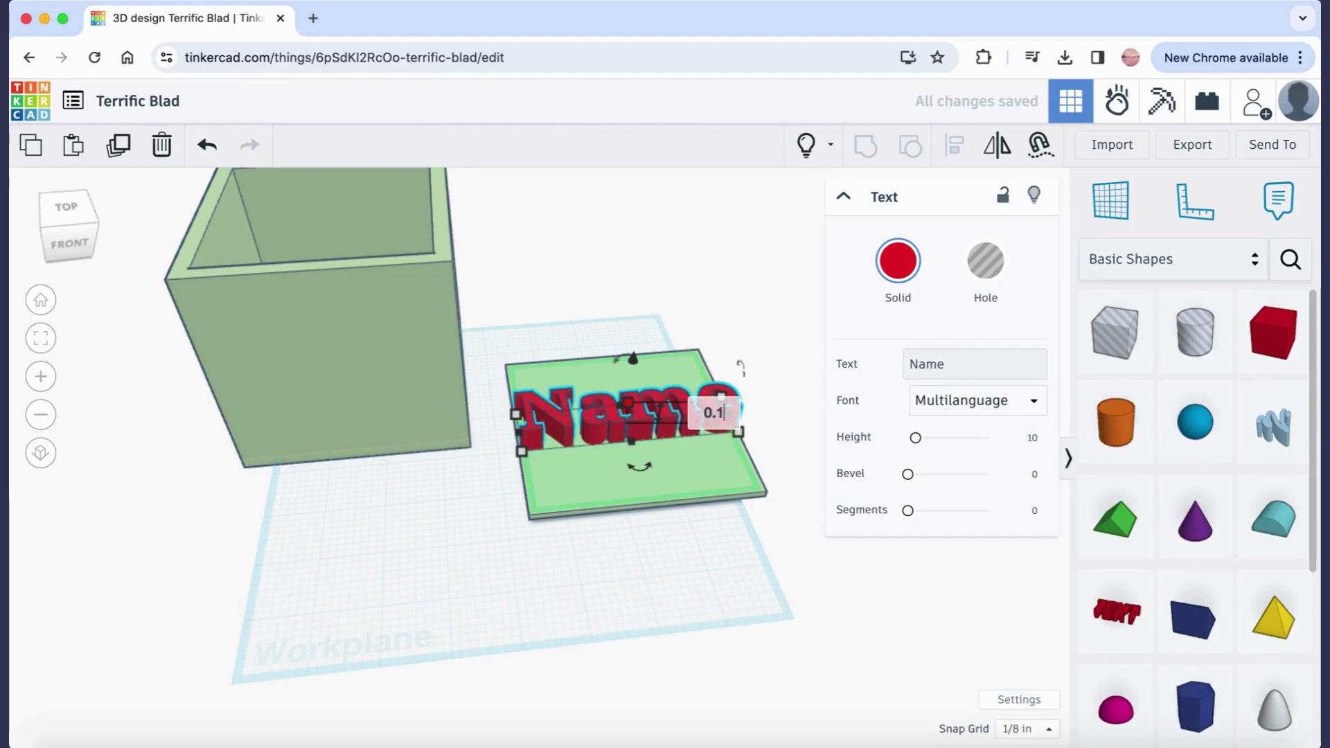
text(1)
key(Return)
click(850, 585)
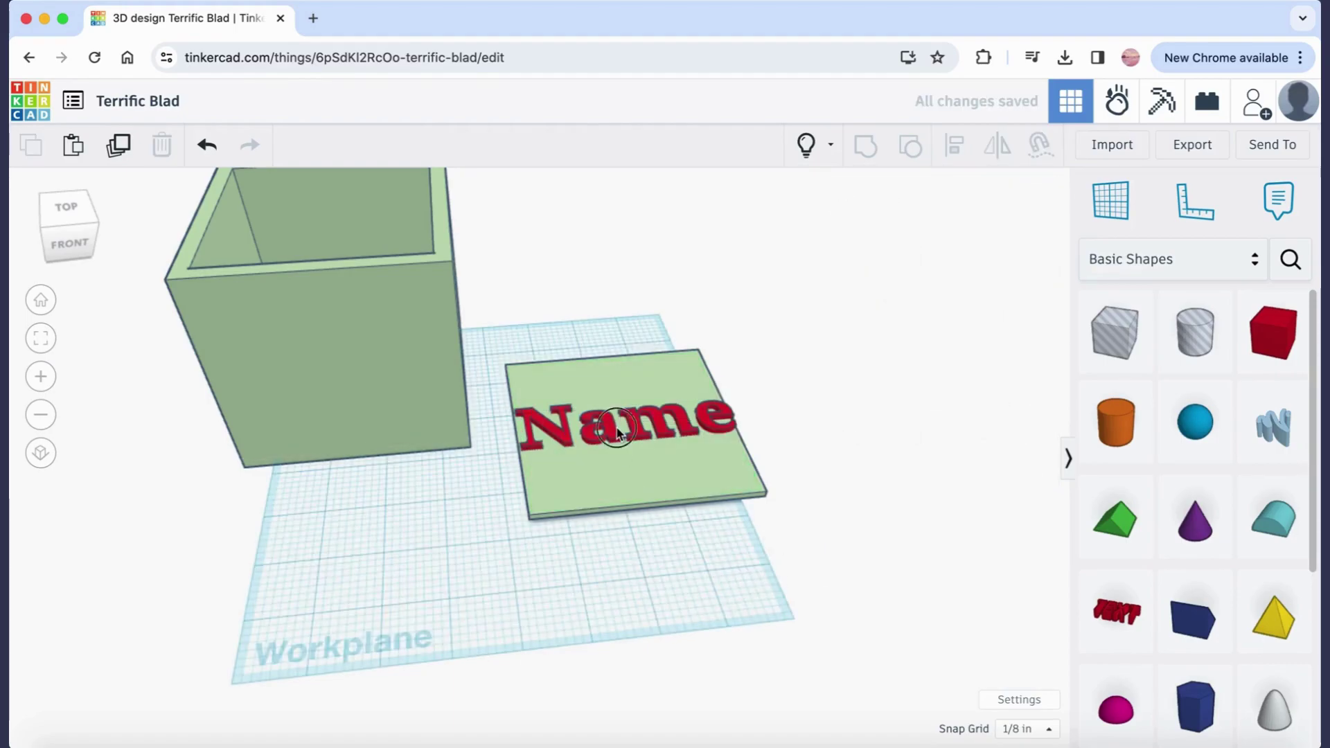
click(608, 435)
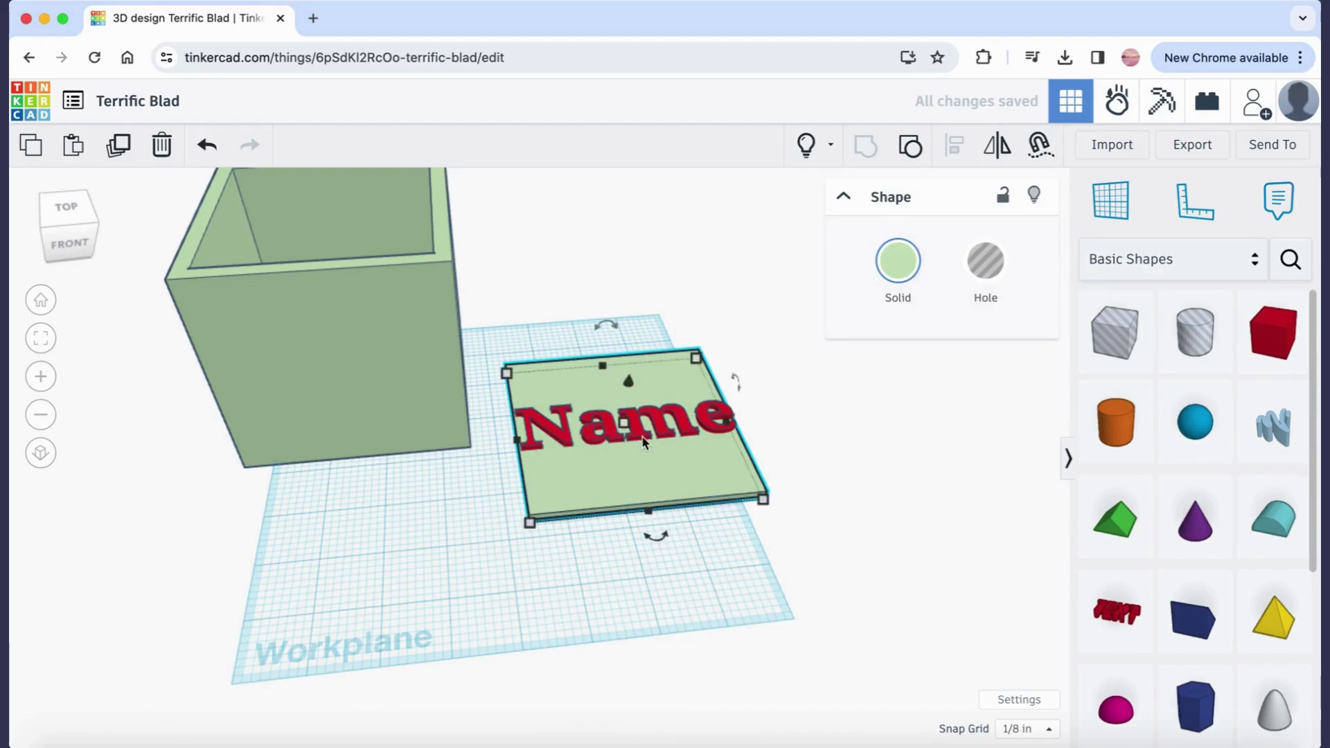
click(659, 441)
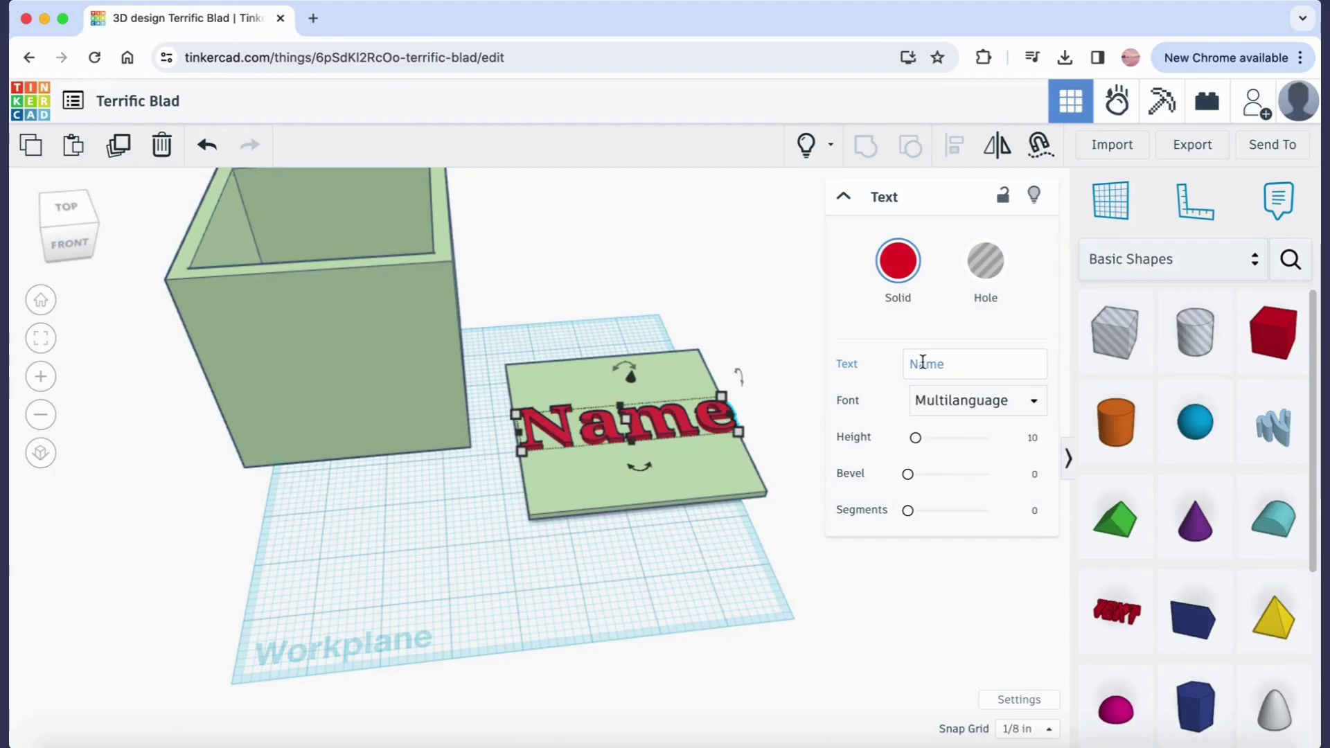
click(923, 362)
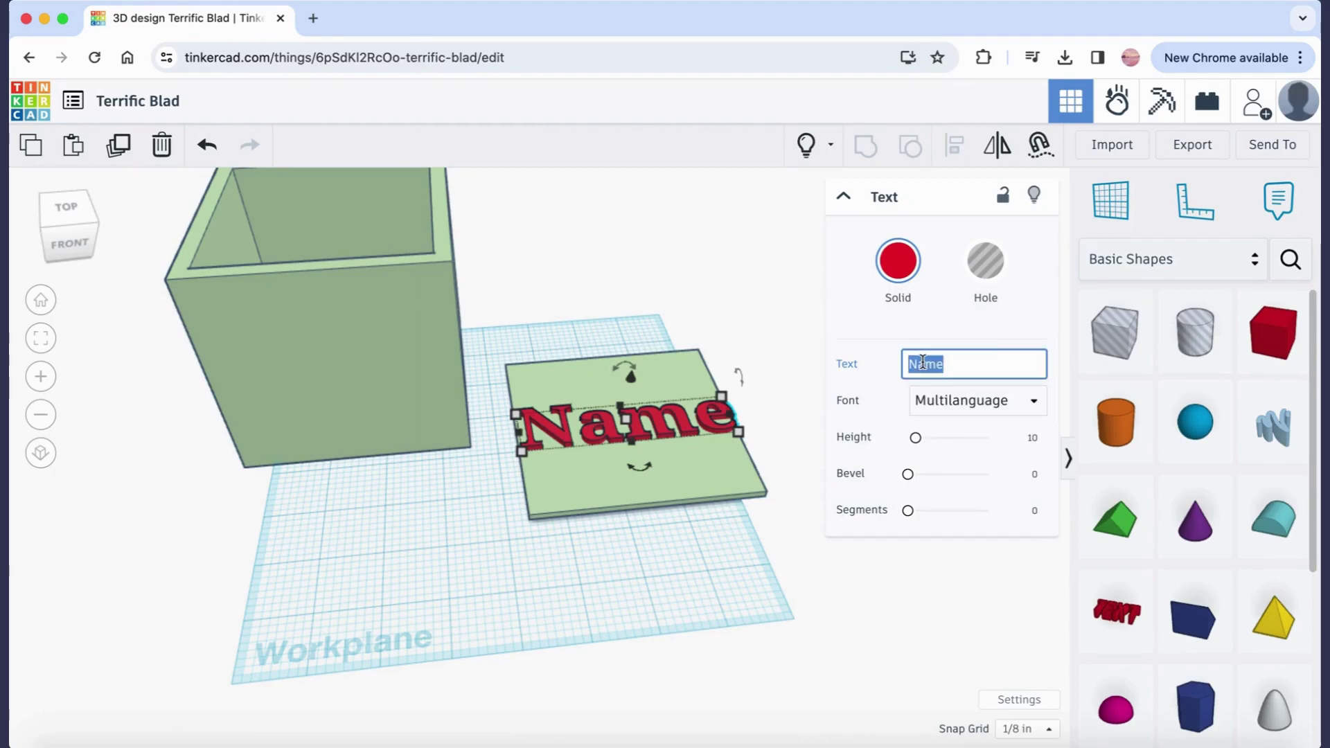
text(Paper C)
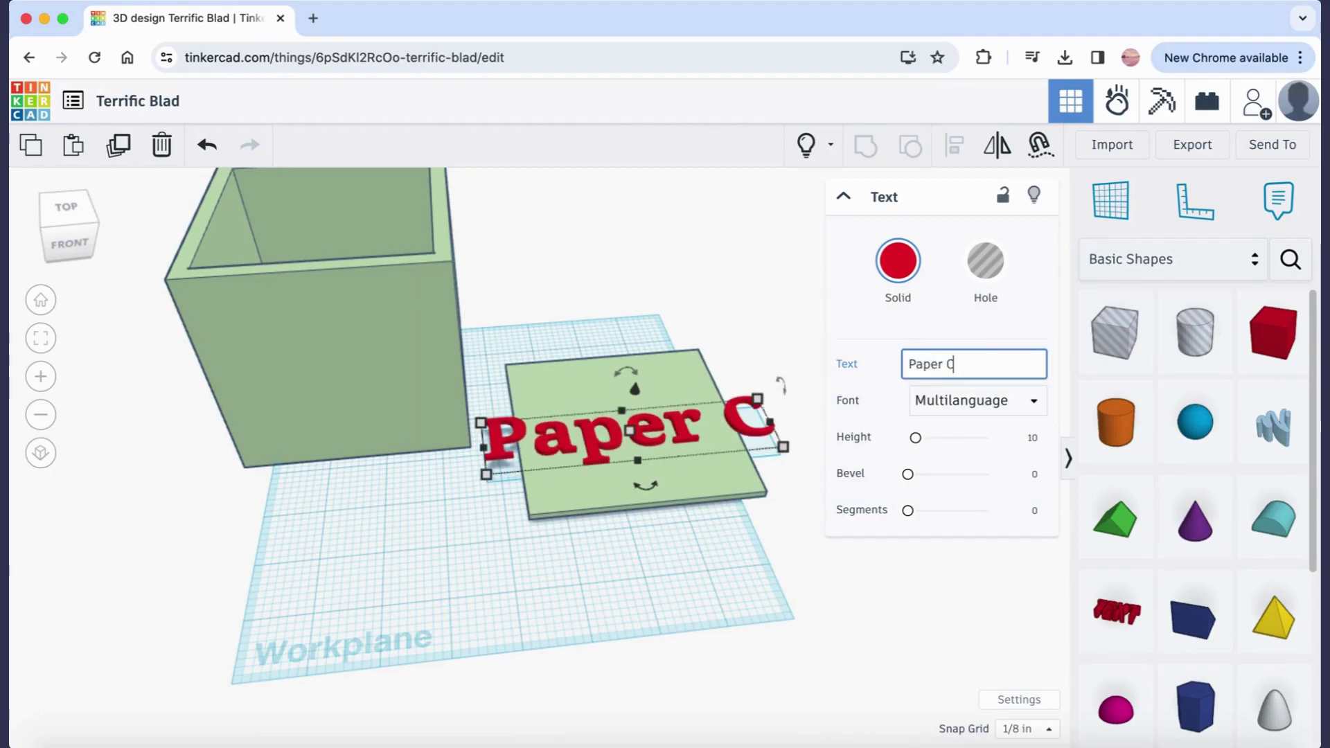
text(lips)
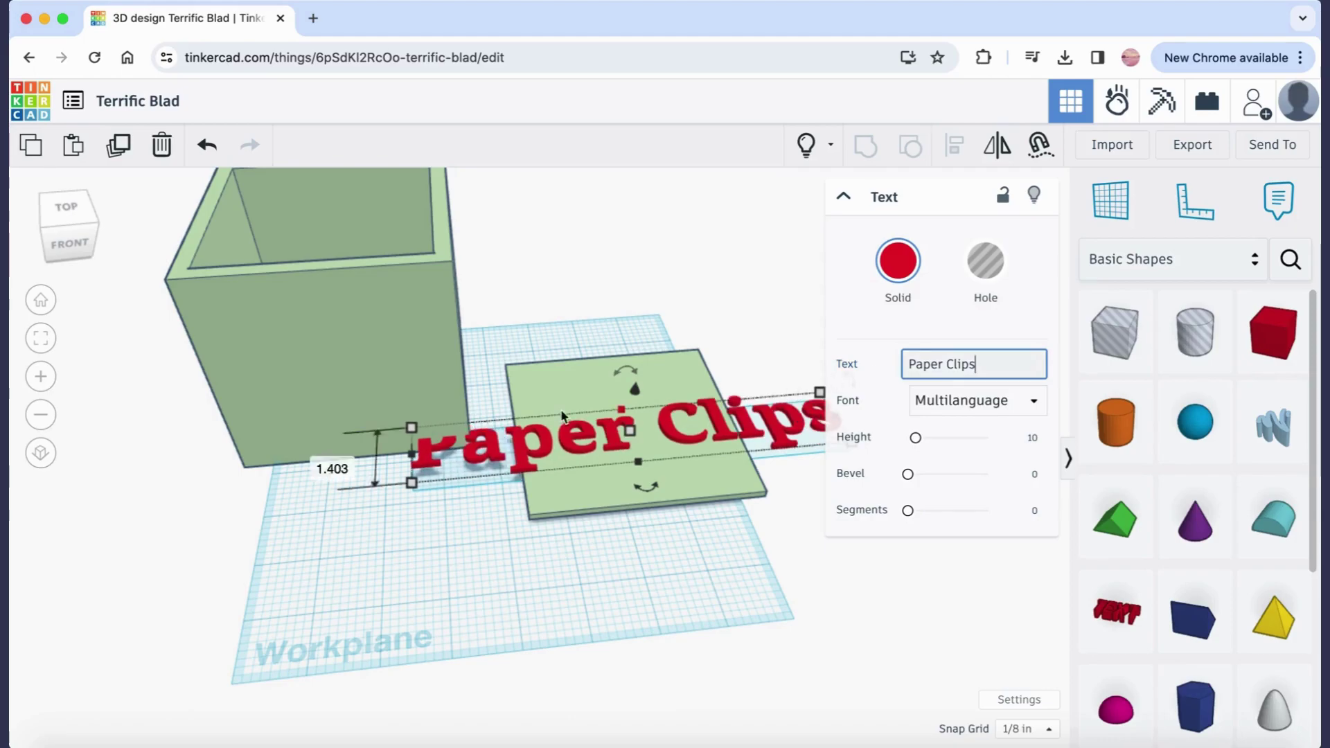
drag(420, 457, 590, 441)
drag(749, 485, 754, 424)
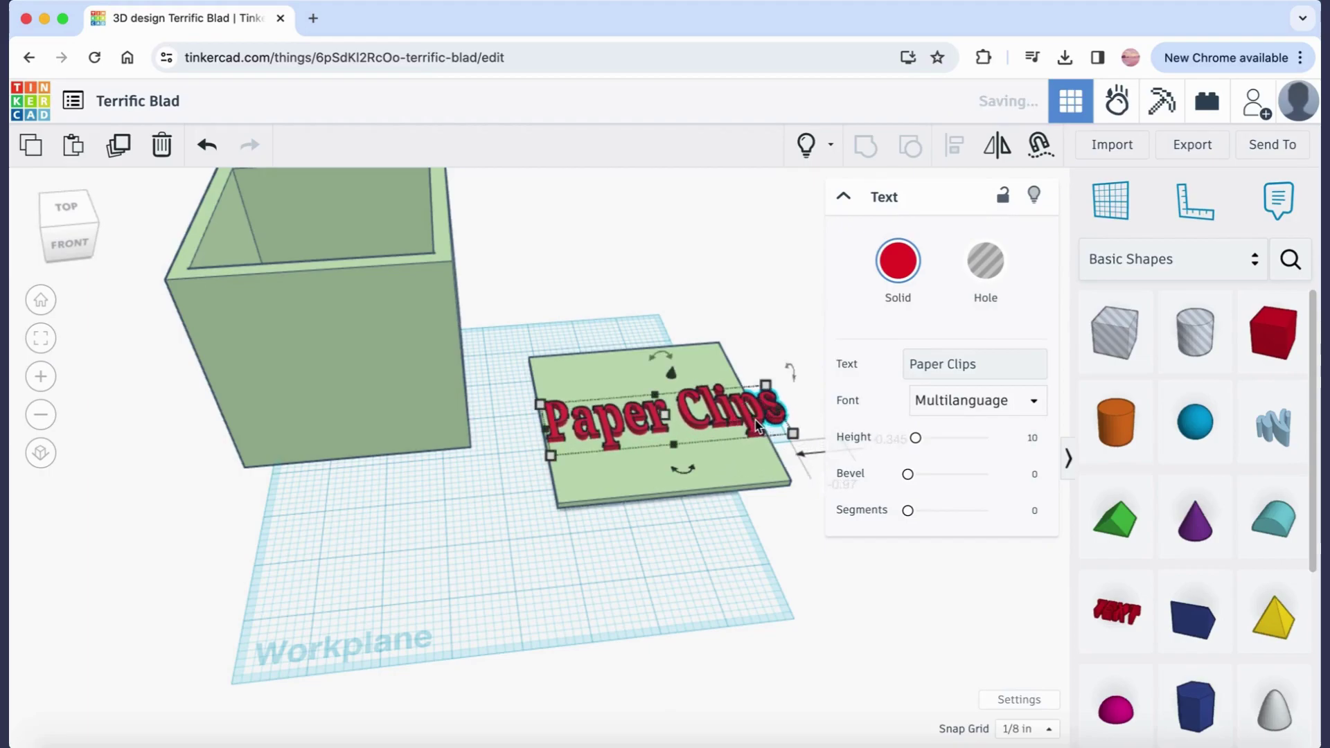
drag(541, 430, 581, 433)
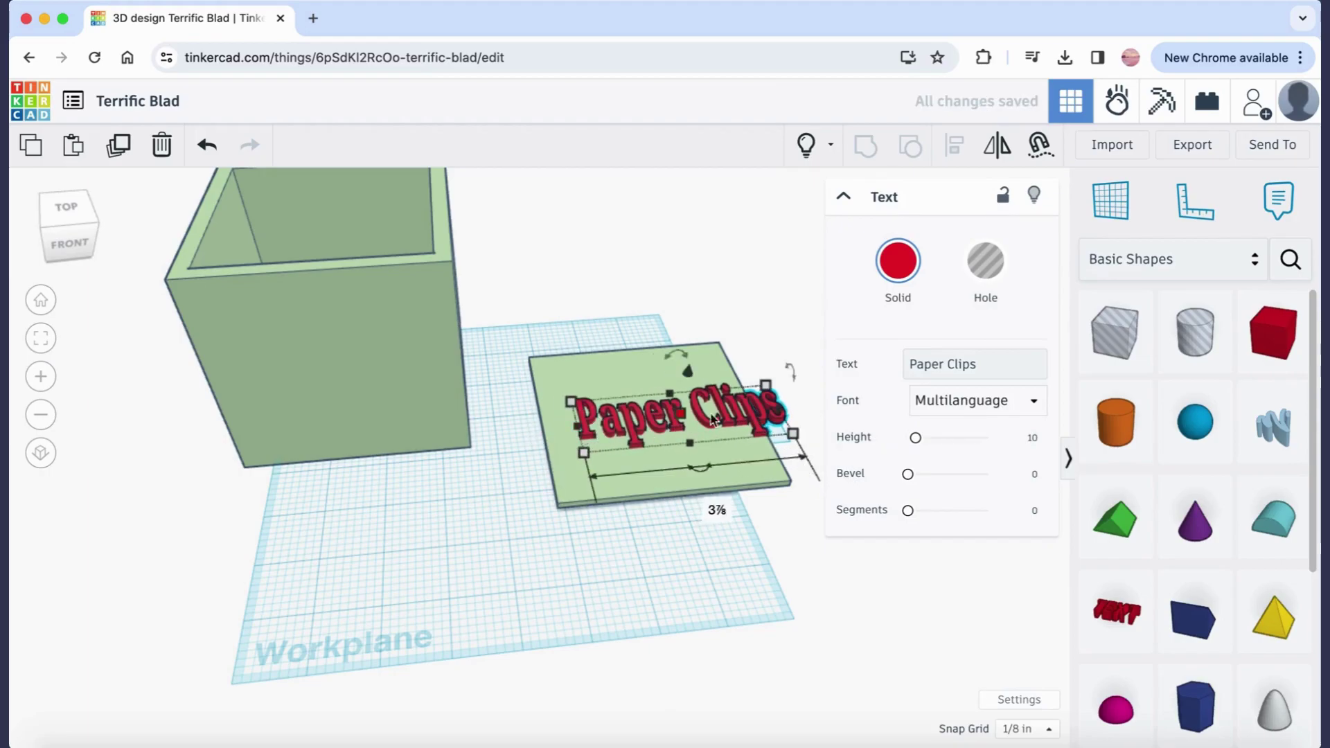
drag(762, 410, 755, 407)
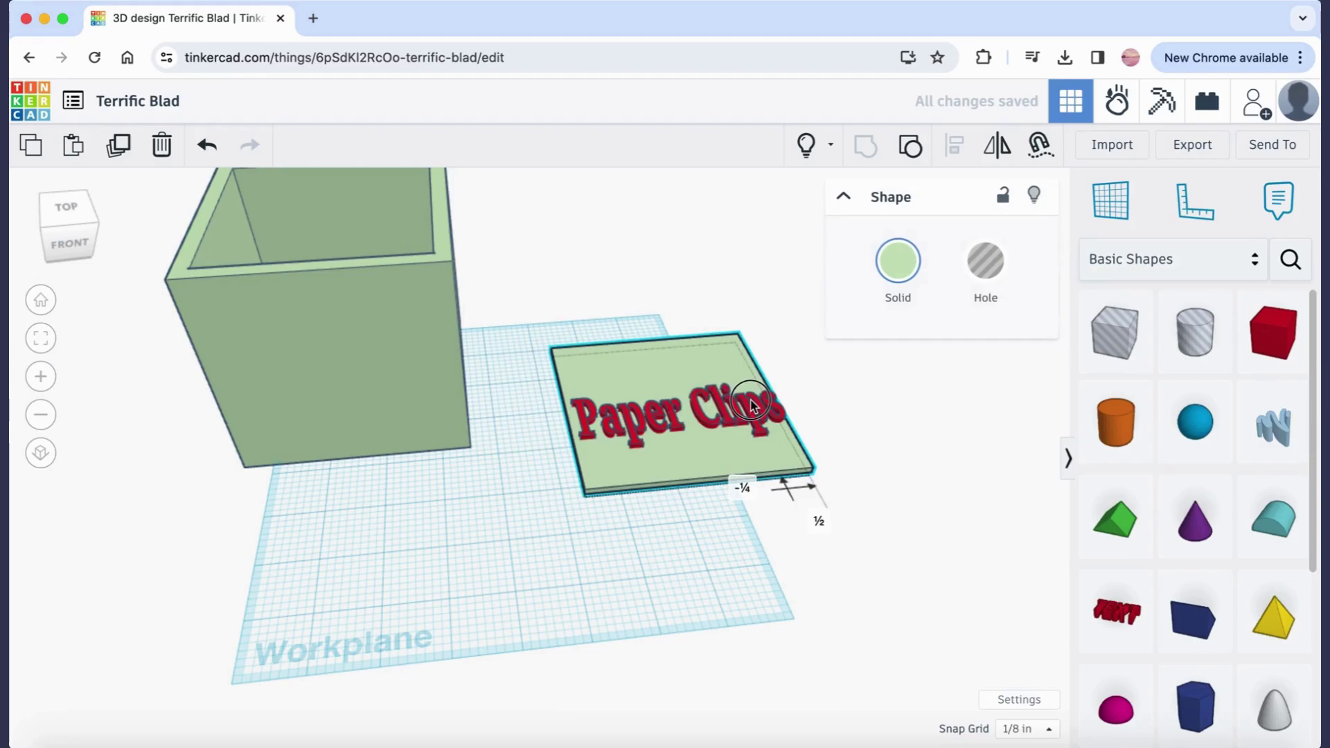
click(864, 433)
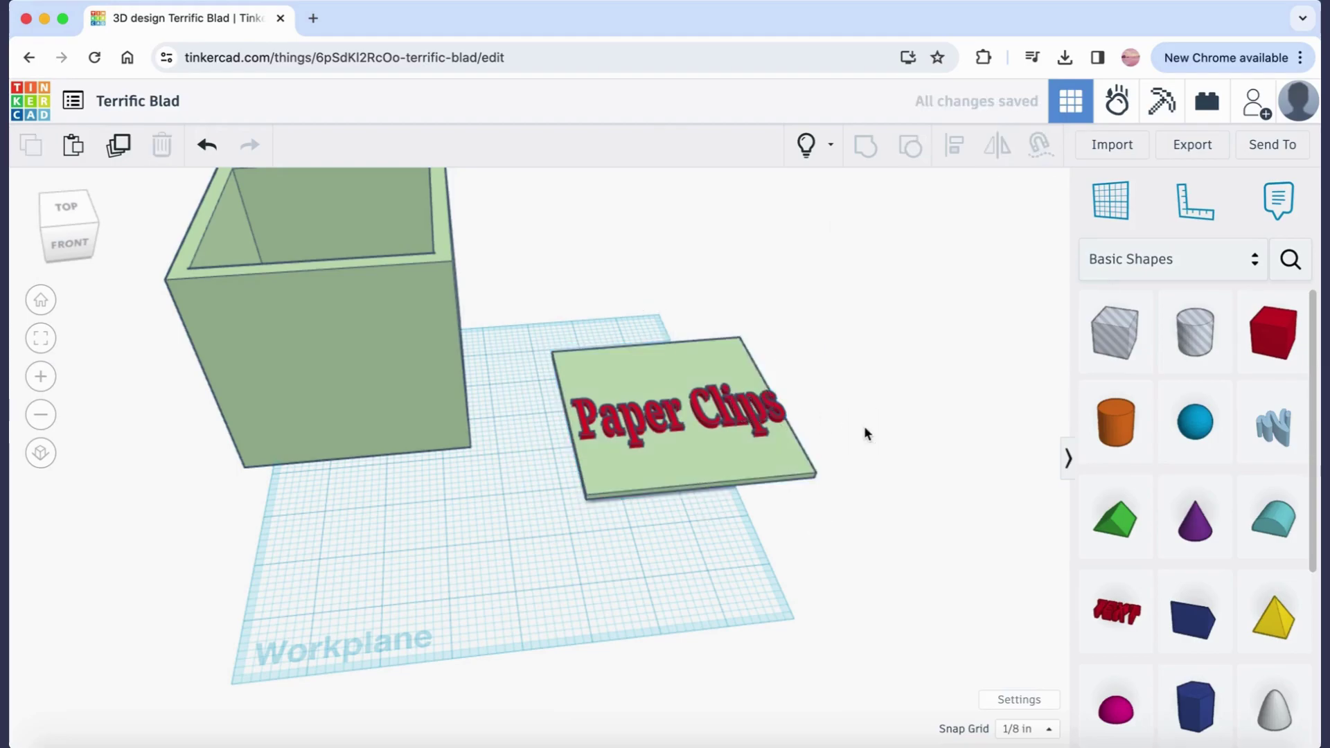
Undo the Paper Clips label and centre a heart shape on the green lid.
key(super+z)
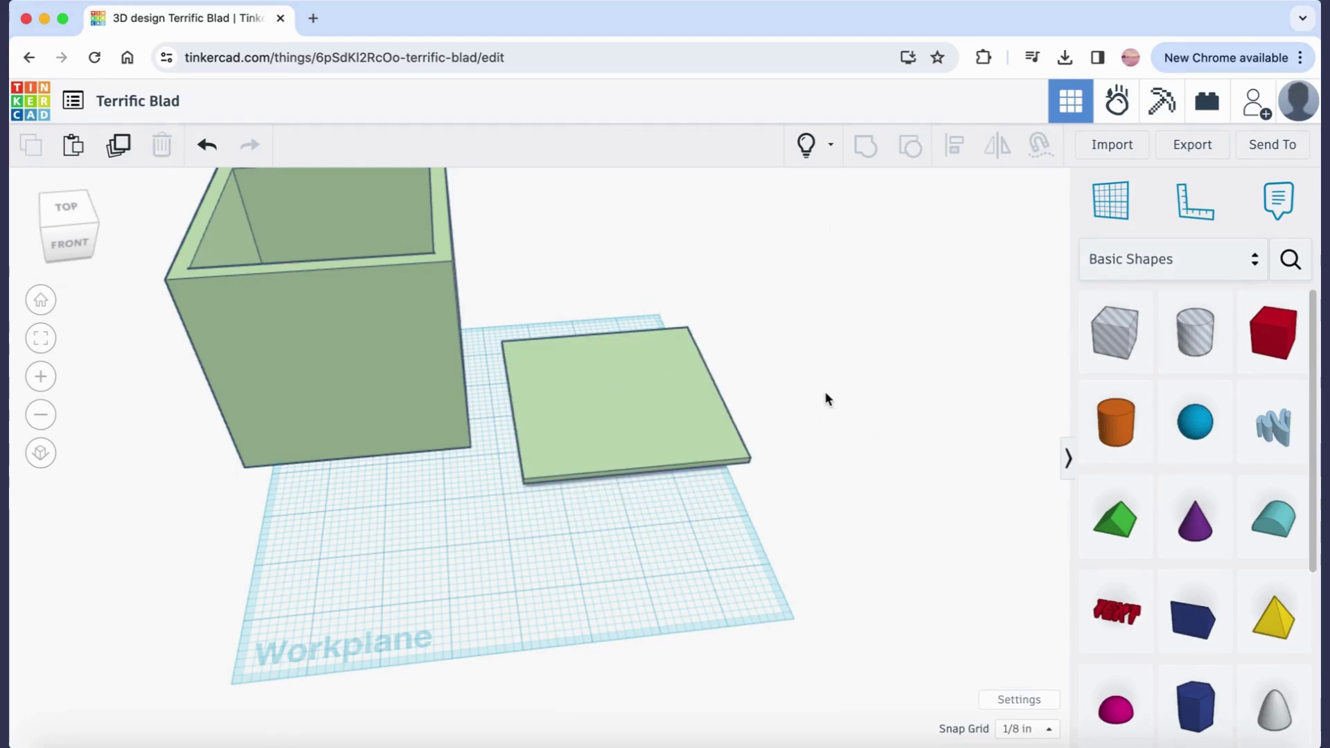
scroll(1163, 561, down, 5)
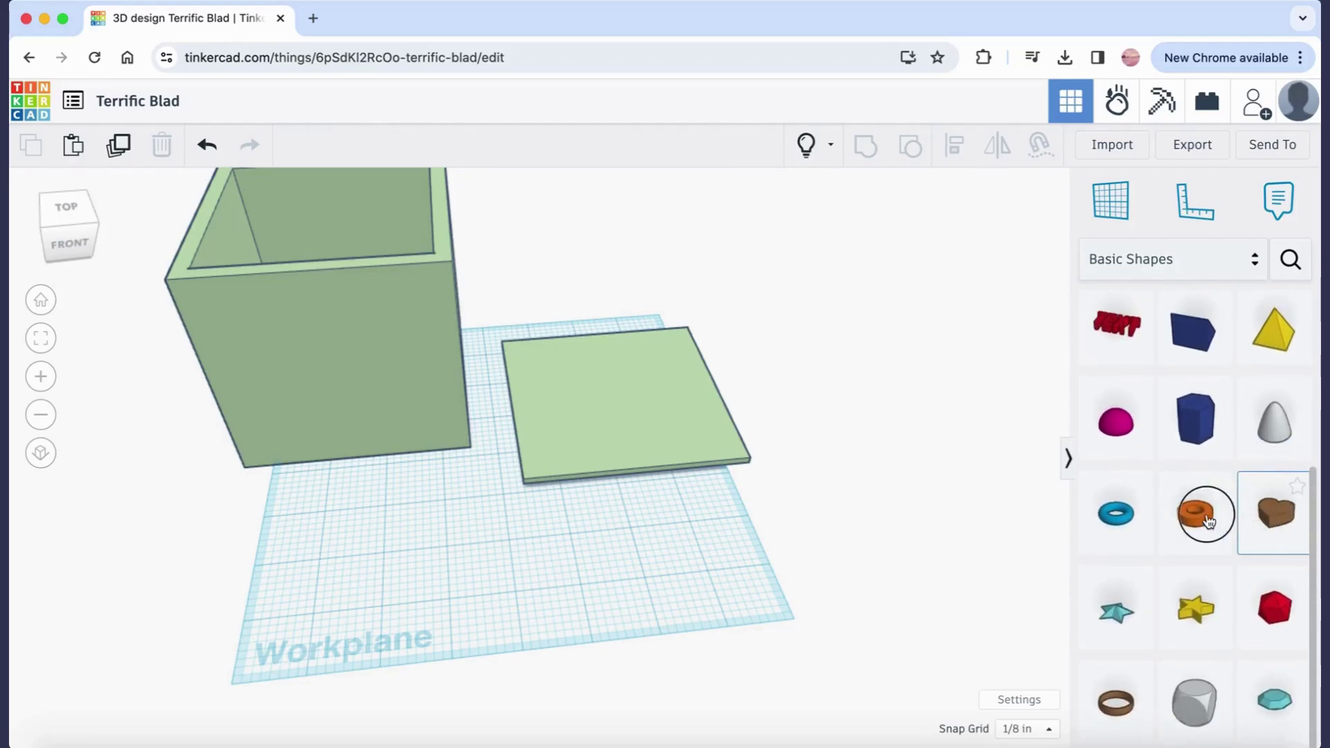
drag(1273, 512, 748, 461)
drag(676, 425, 635, 402)
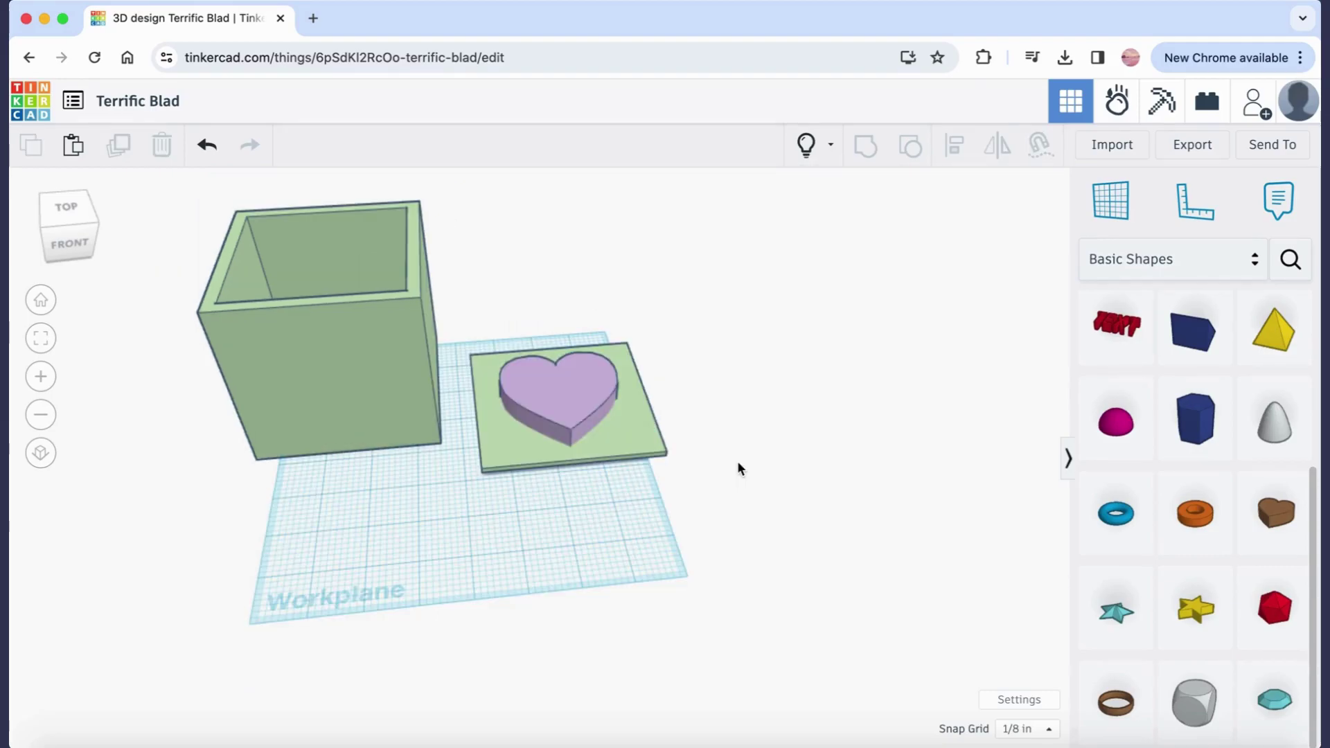
click(90, 225)
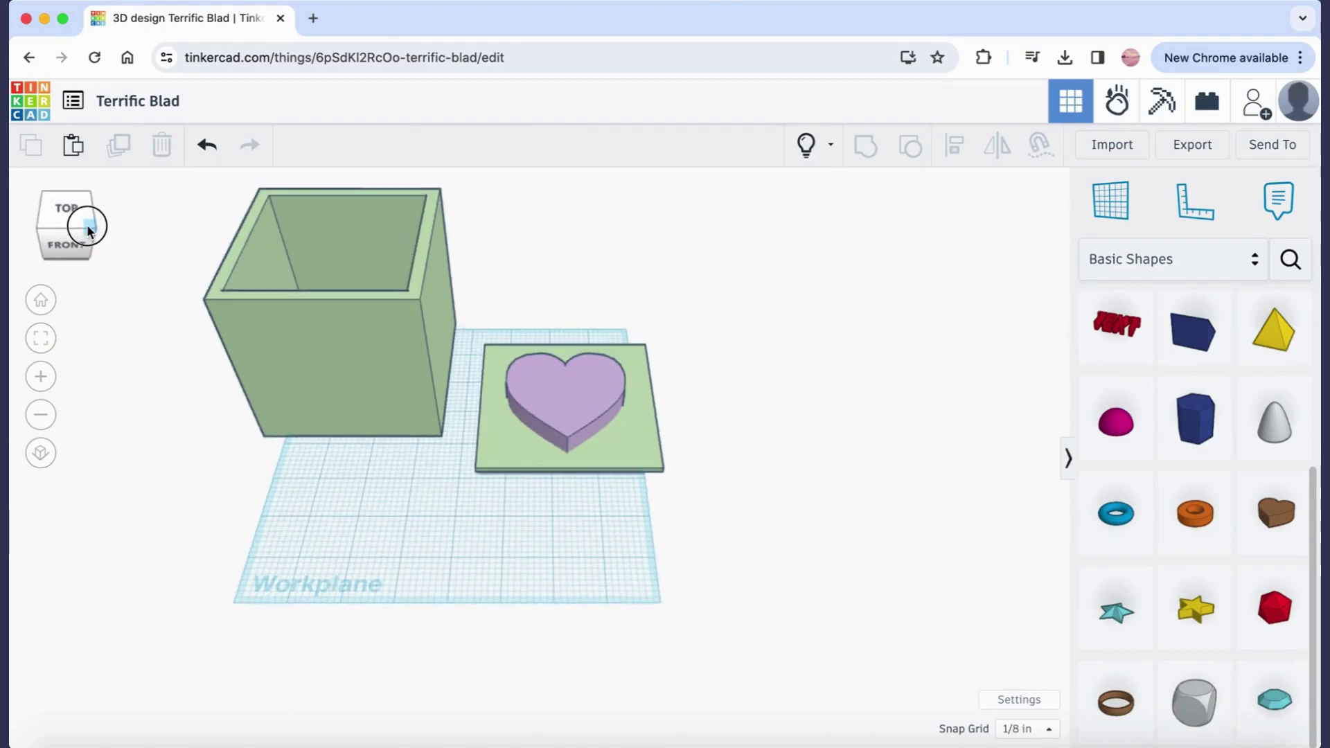